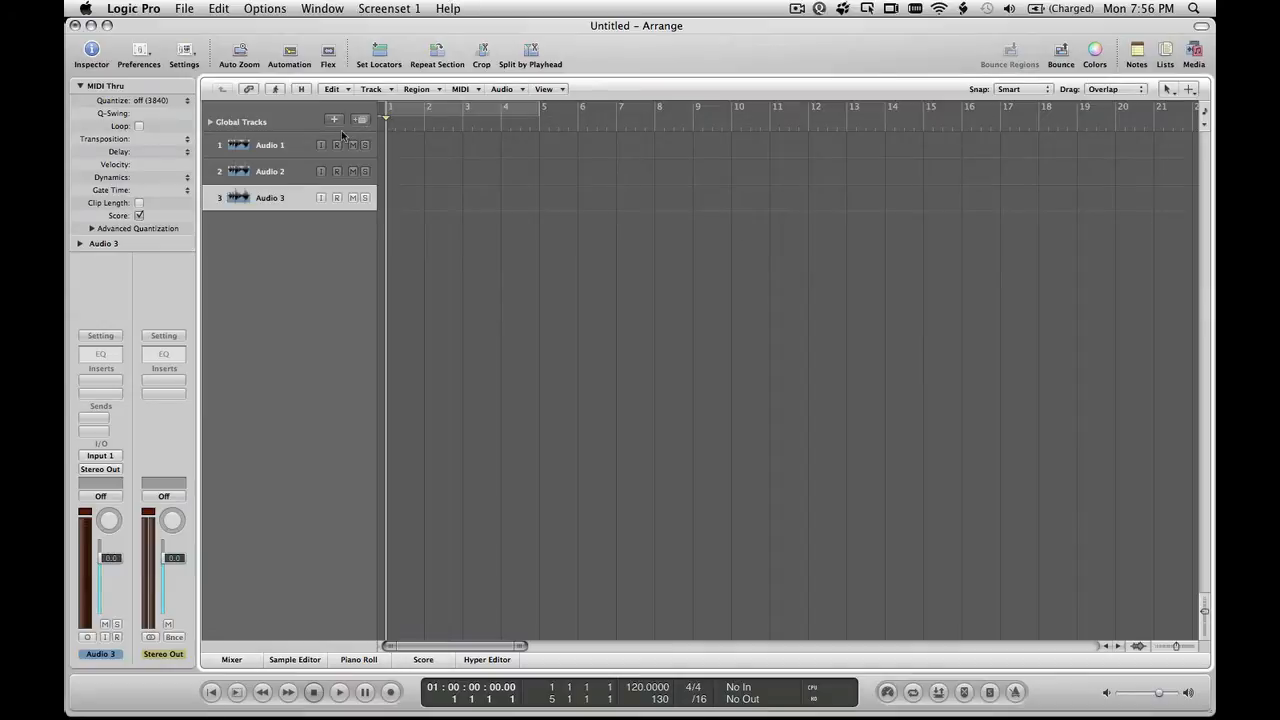
Step: Show the mixer and insert the mono Gain utility plug-in on all three audio channels
{"action": "key", "text": "x"}
{"action": "left_click", "coordinate": [255, 340]}
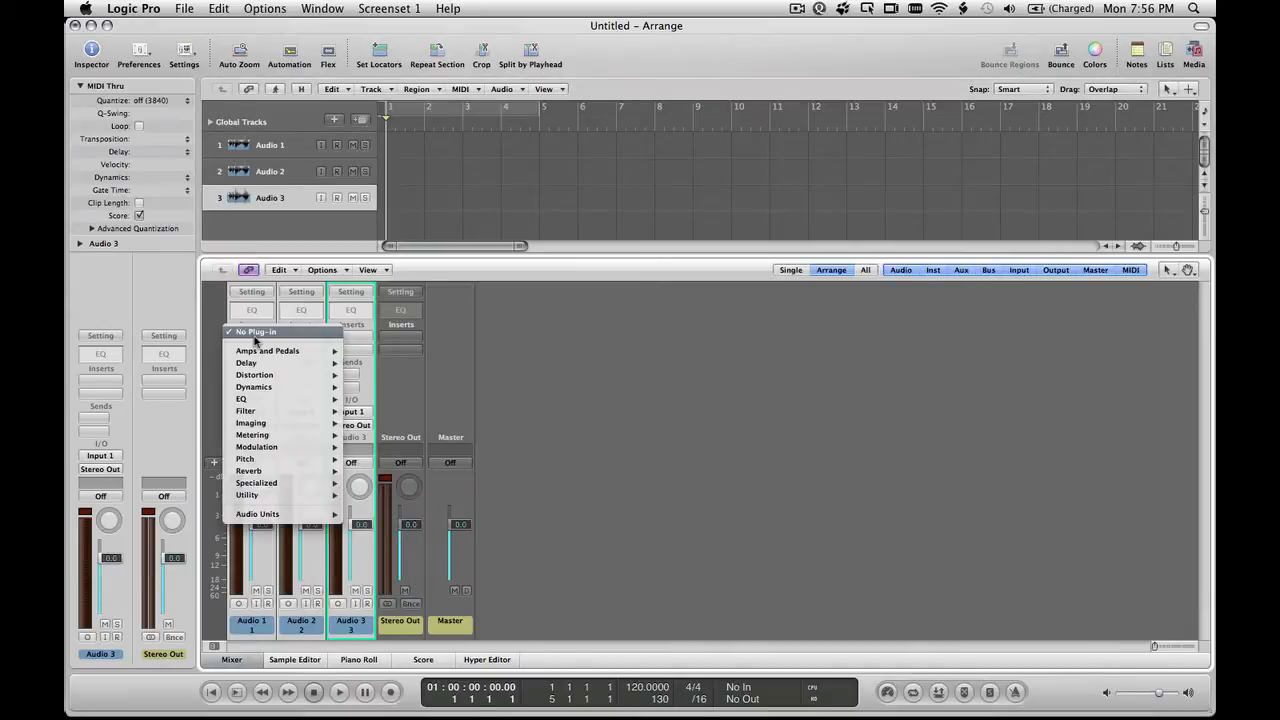
{"action": "mouse_move", "coordinate": [300, 497]}
{"action": "mouse_move", "coordinate": [378, 507]}
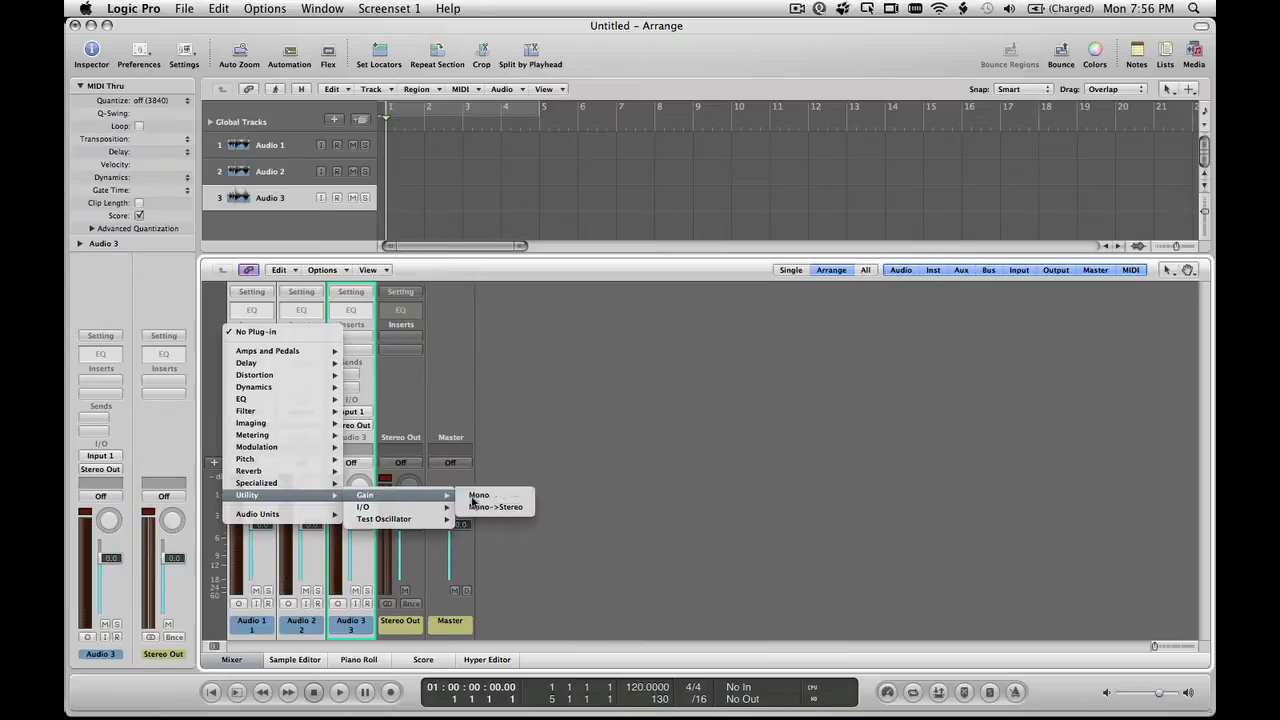
{"action": "left_click", "coordinate": [472, 497]}
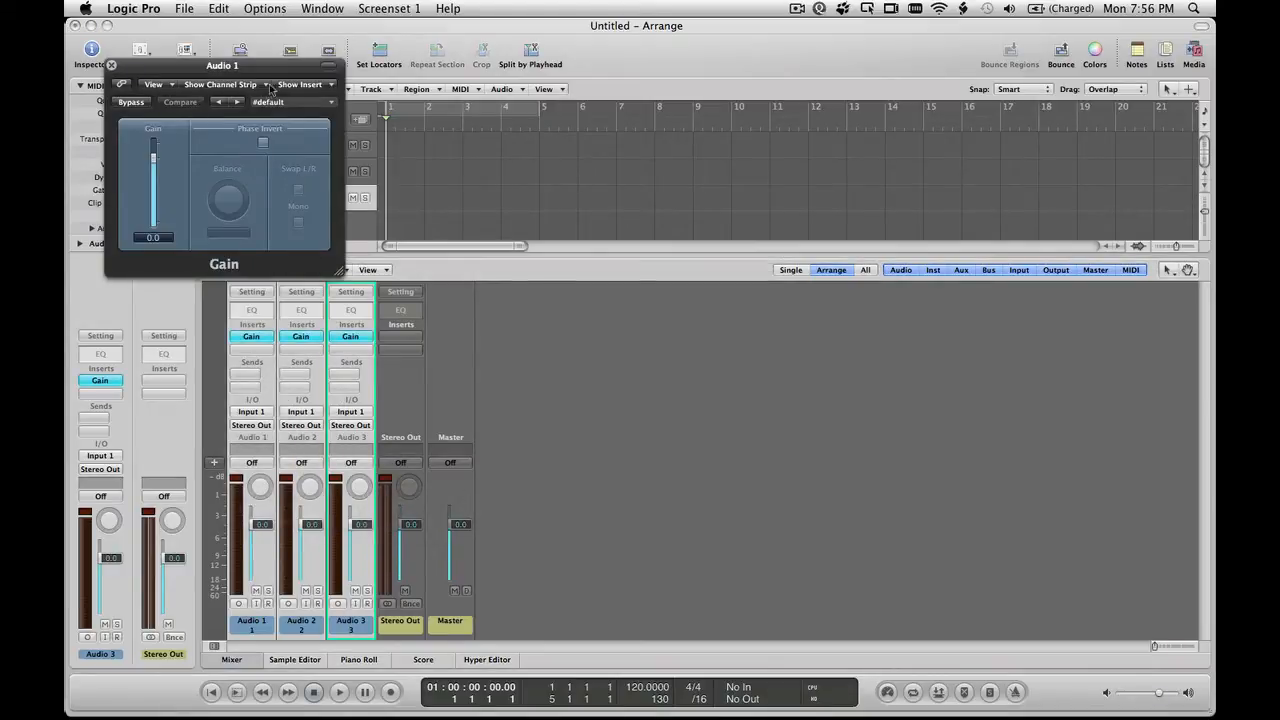
Step: Collapse the Gain windows of Audio 1, Audio 2 and Audio 3 to compact view and stack them vertically, clear of the channel strips
{"action": "left_click", "coordinate": [330, 66]}
{"action": "left_click_drag", "start_coordinate": [310, 69], "coordinate": [1064, 73]}
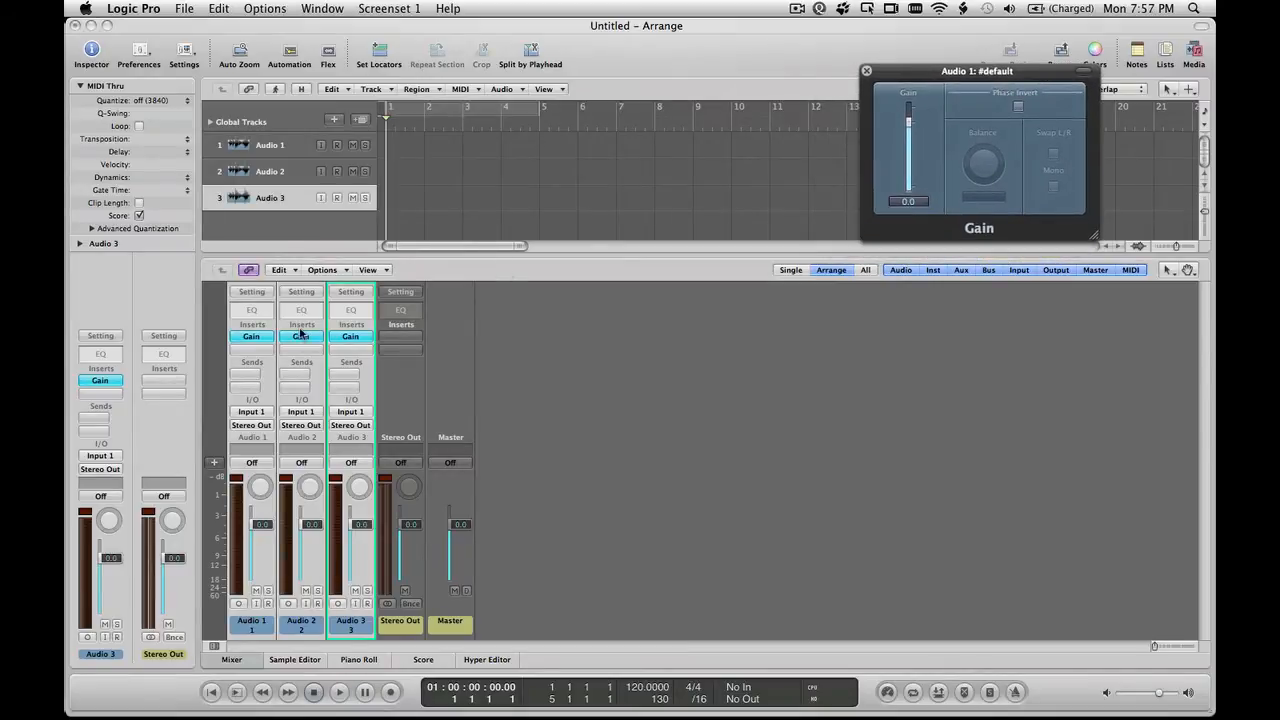
{"action": "left_click", "coordinate": [300, 337]}
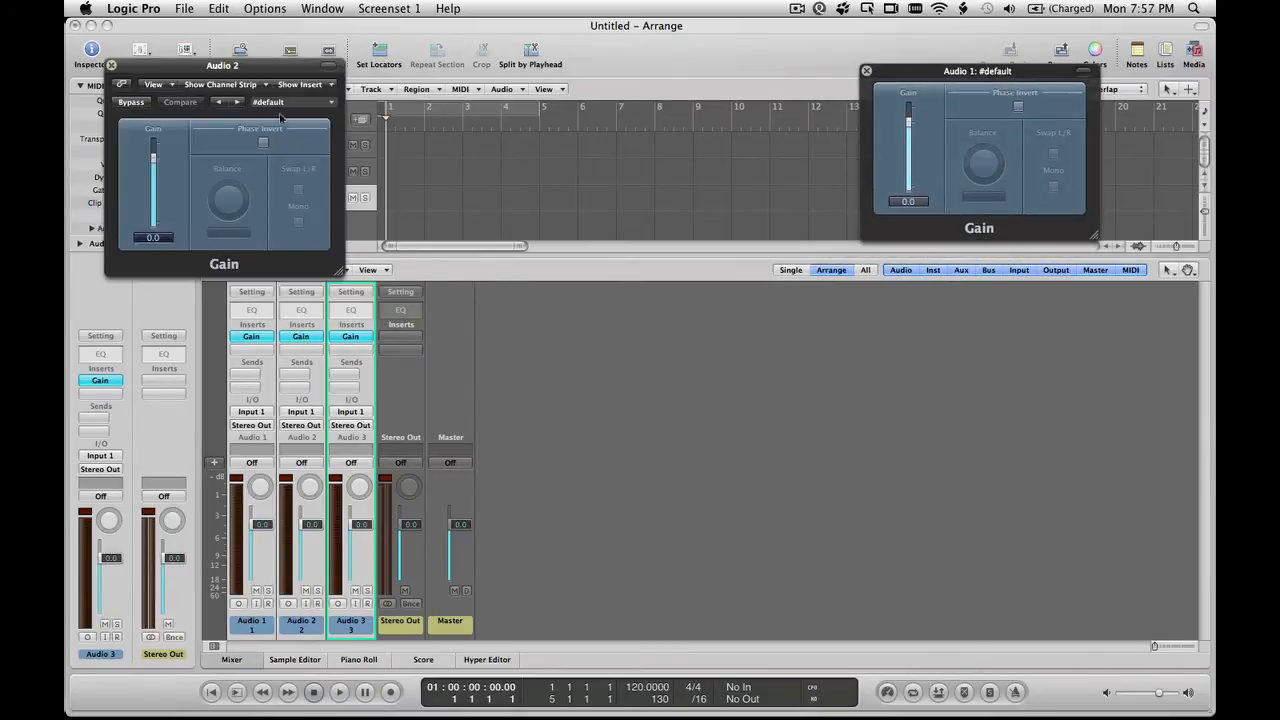
{"action": "left_click", "coordinate": [328, 70]}
{"action": "left_click_drag", "start_coordinate": [281, 74], "coordinate": [1037, 259]}
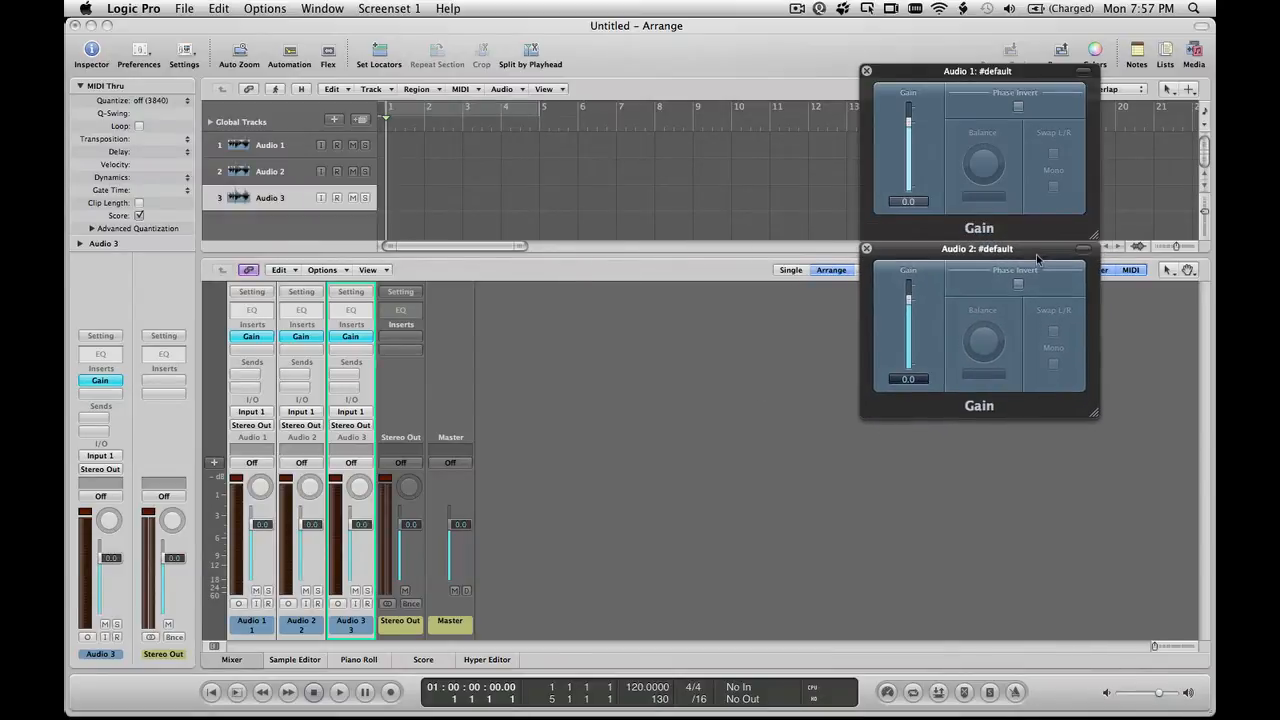
{"action": "left_click", "coordinate": [336, 338]}
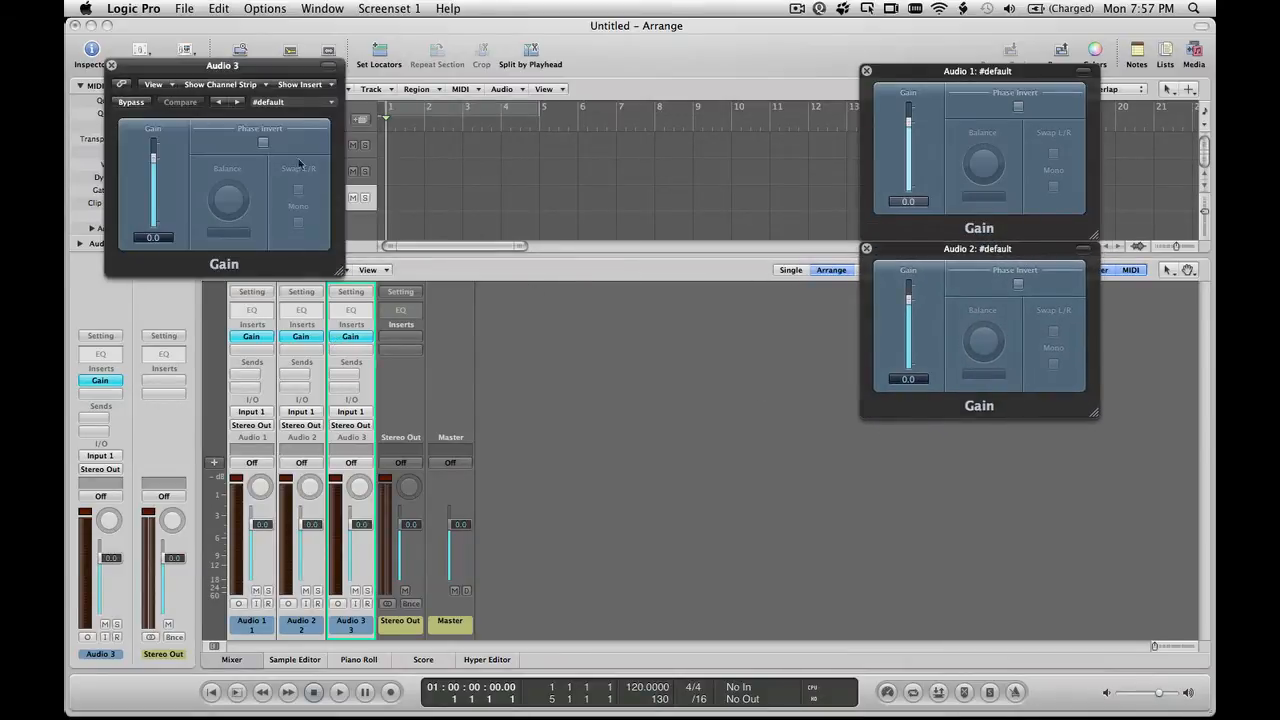
{"action": "left_click", "coordinate": [328, 66]}
{"action": "left_click_drag", "start_coordinate": [288, 68], "coordinate": [1039, 429]}
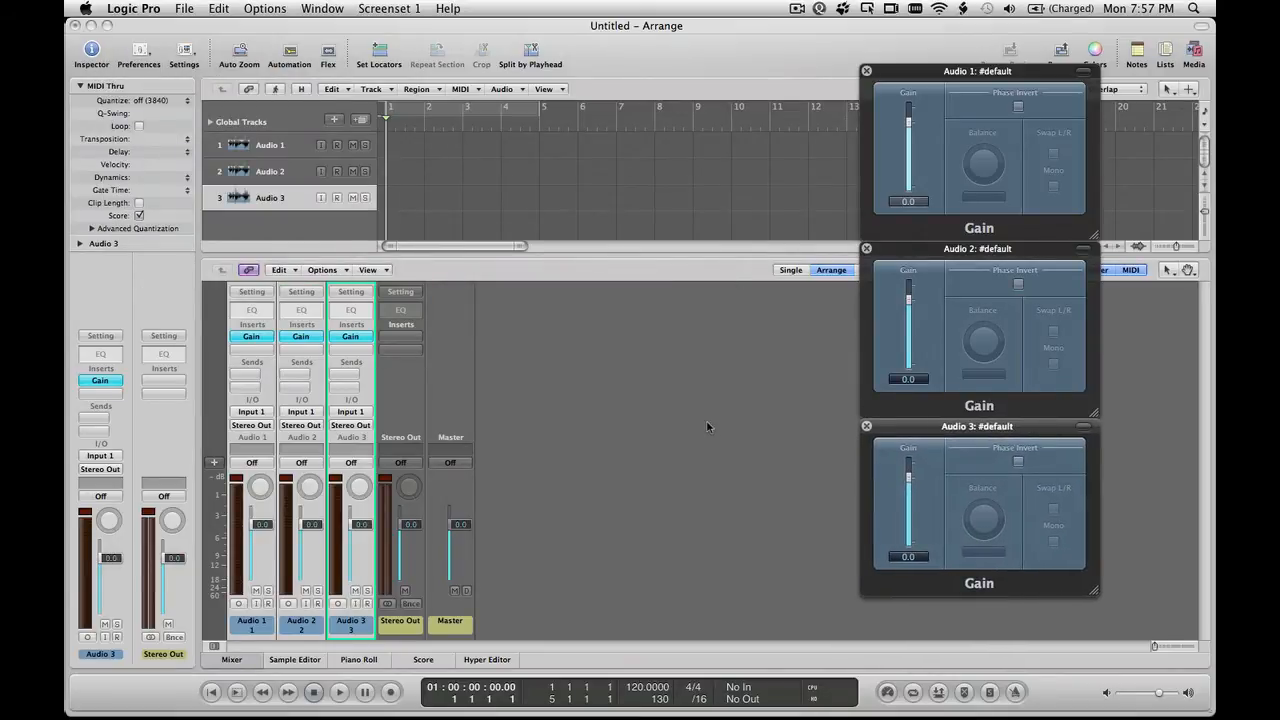
Step: Open the Environment's Mixer layer and cable the Audio 1, Audio 2 and Audio 3 channel strips serially
{"action": "key", "text": "super+8"}
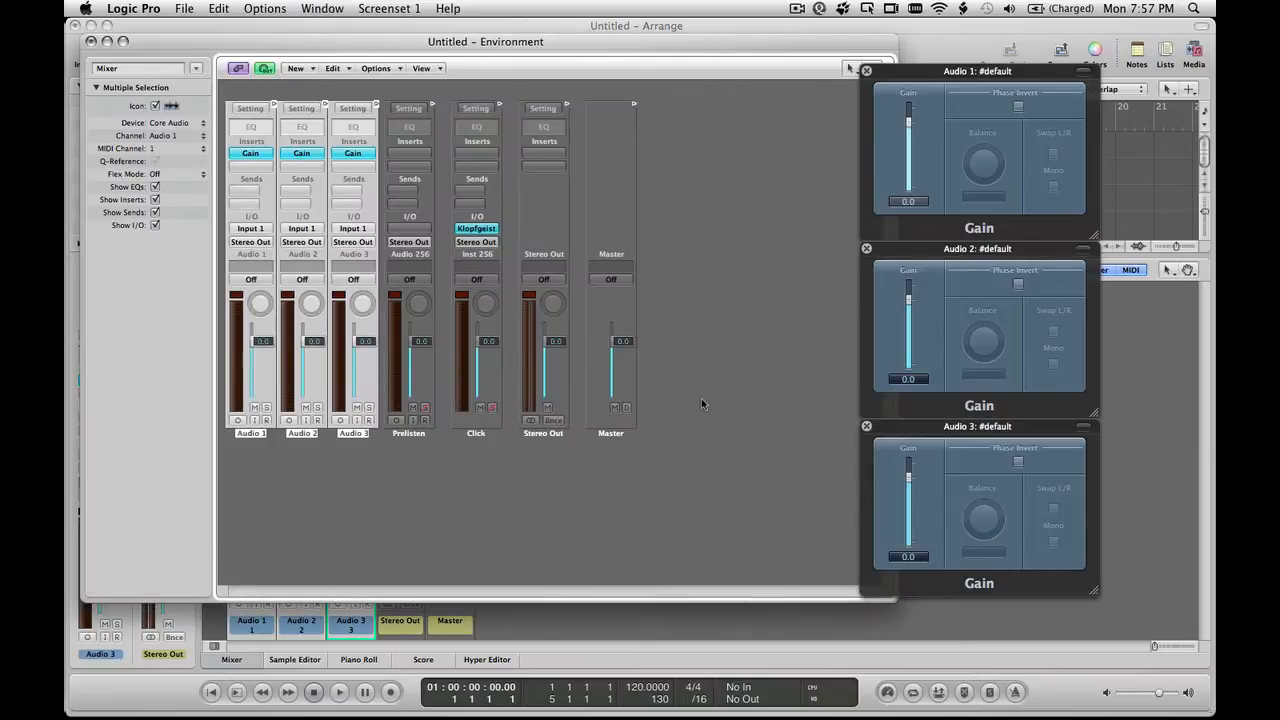
{"action": "left_click", "coordinate": [701, 399]}
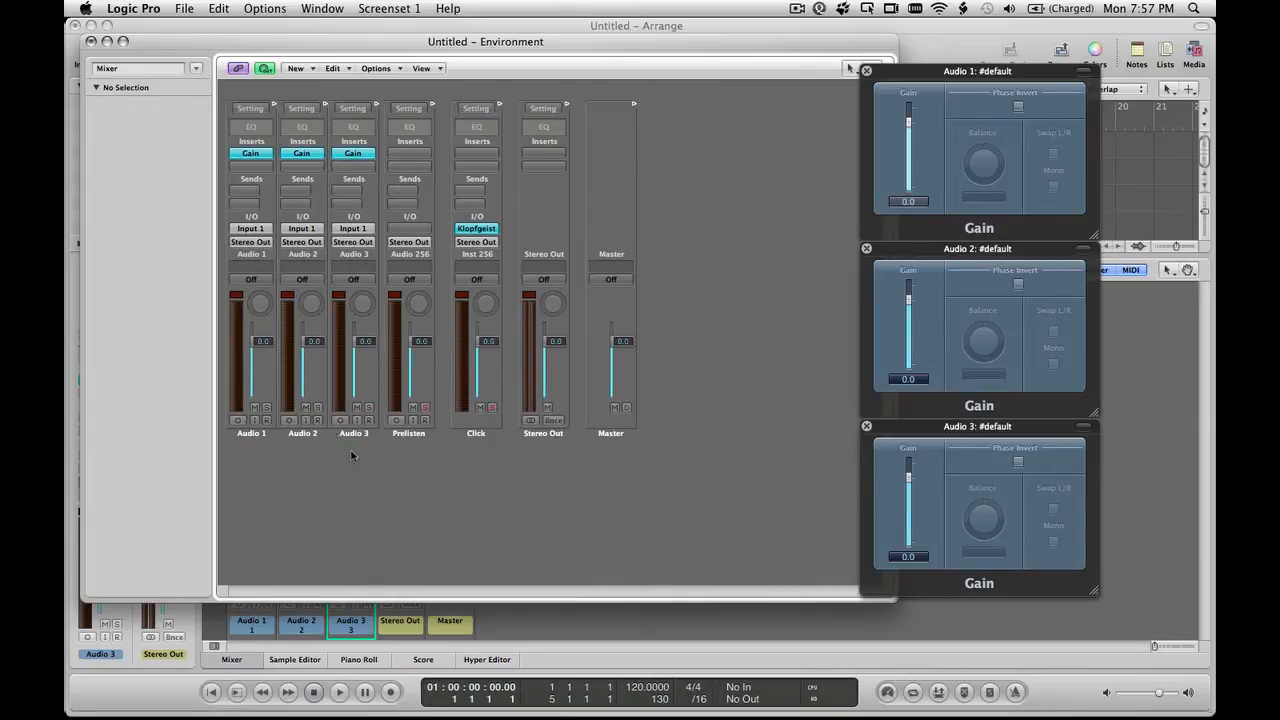
{"action": "left_click_drag", "start_coordinate": [351, 456], "coordinate": [258, 378]}
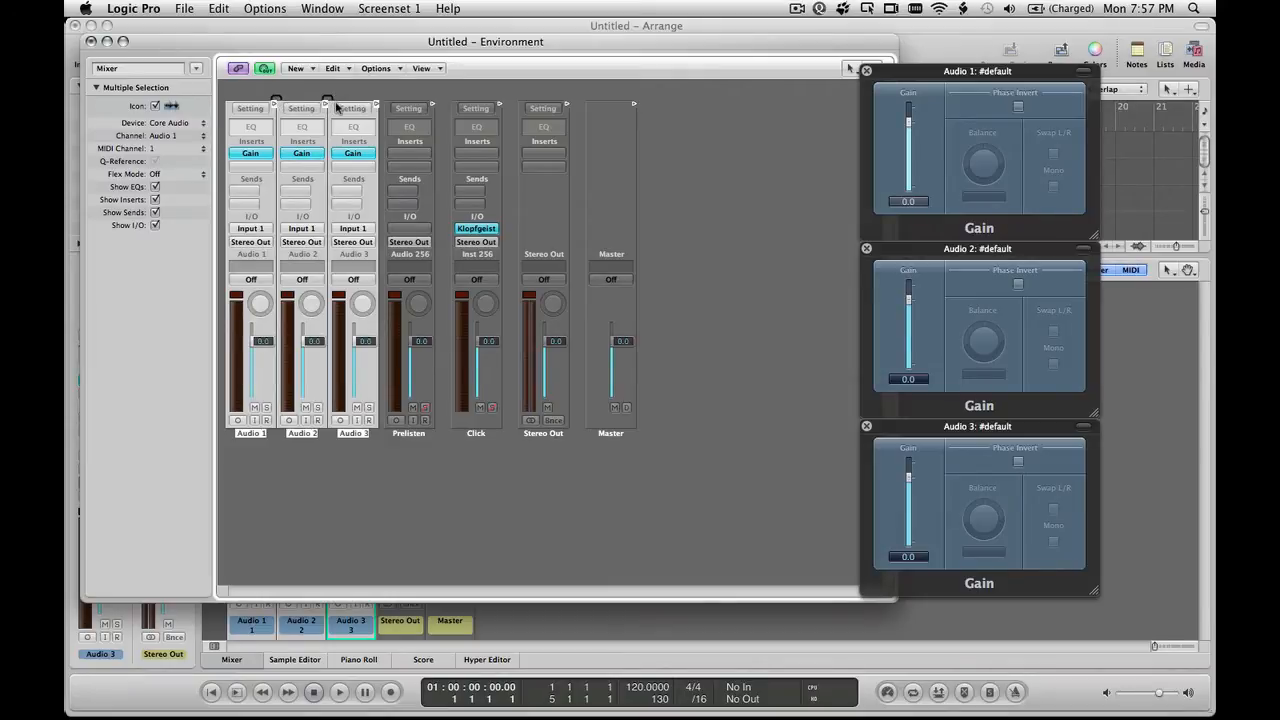
{"action": "left_click", "coordinate": [372, 69]}
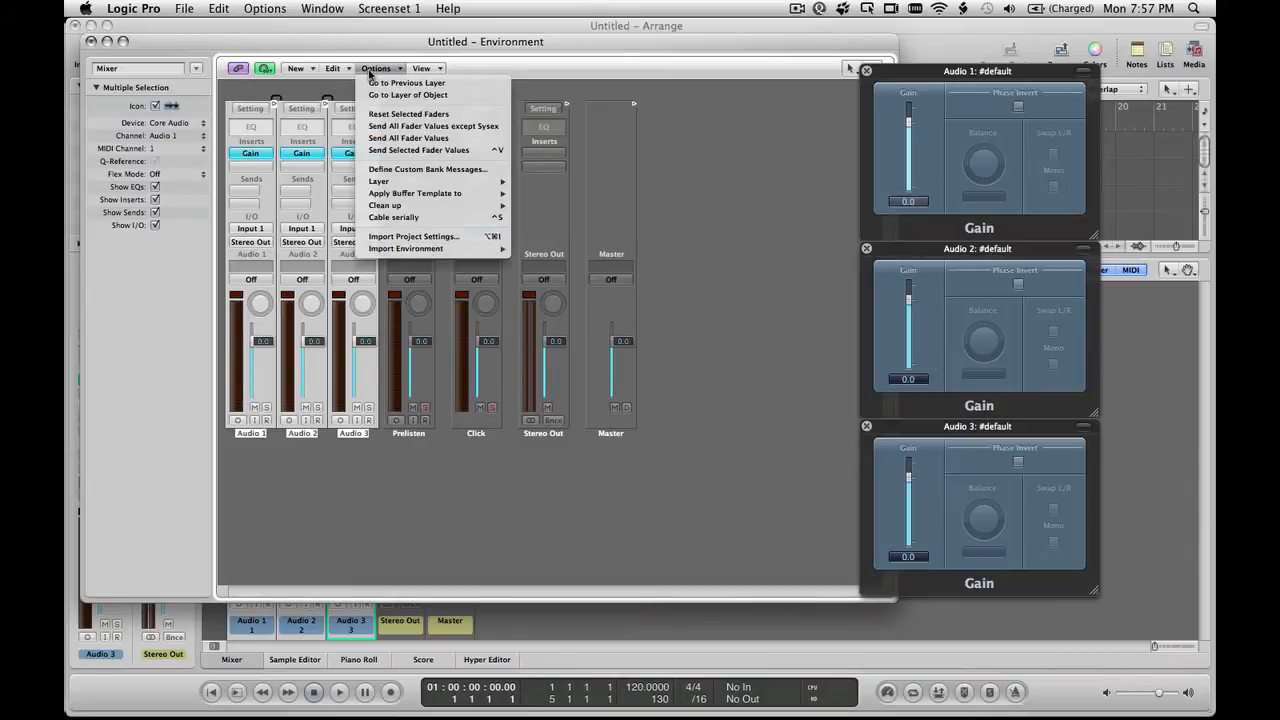
{"action": "left_click", "coordinate": [390, 218]}
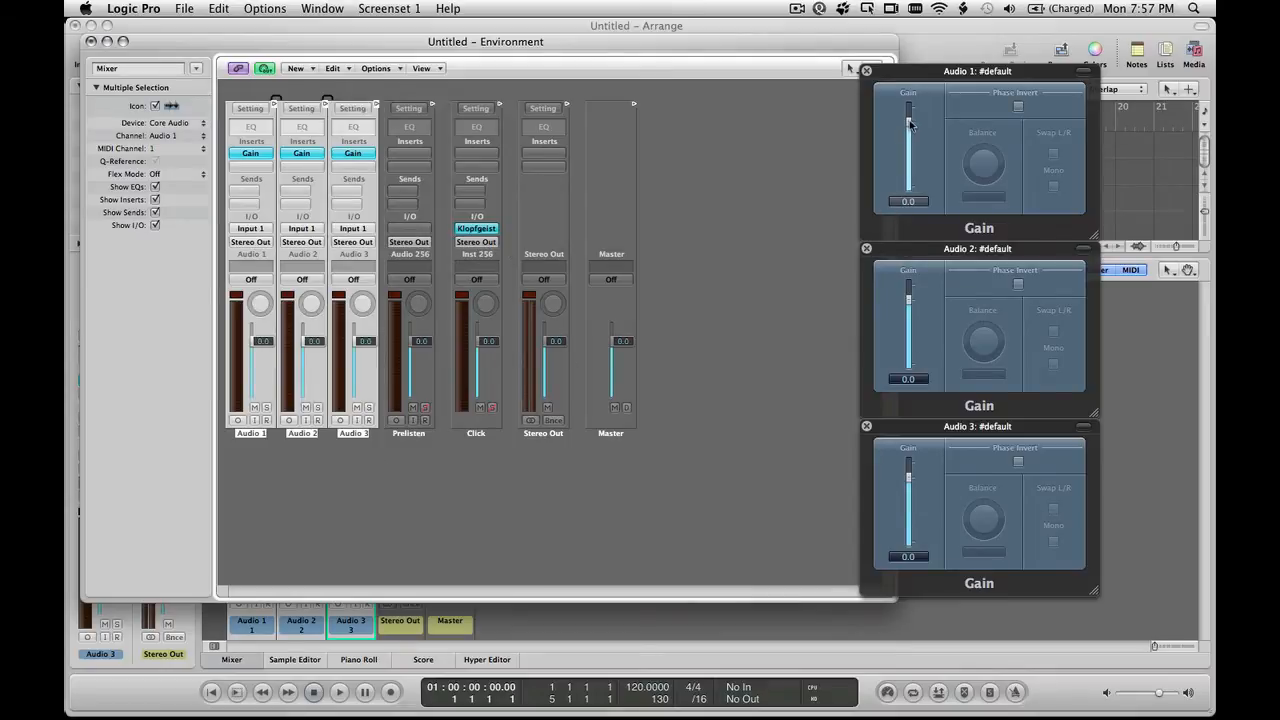
Step: Learn hardware controller assignments for the Gain and Phase Invert parameters of Audio 1's Gain plug-in
{"action": "mouse_move", "coordinate": [910, 122]}
{"action": "left_mouse_down"}
{"action": "mouse_move", "coordinate": [910, 162]}
{"action": "mouse_move", "coordinate": [910, 124]}
{"action": "left_mouse_up"}
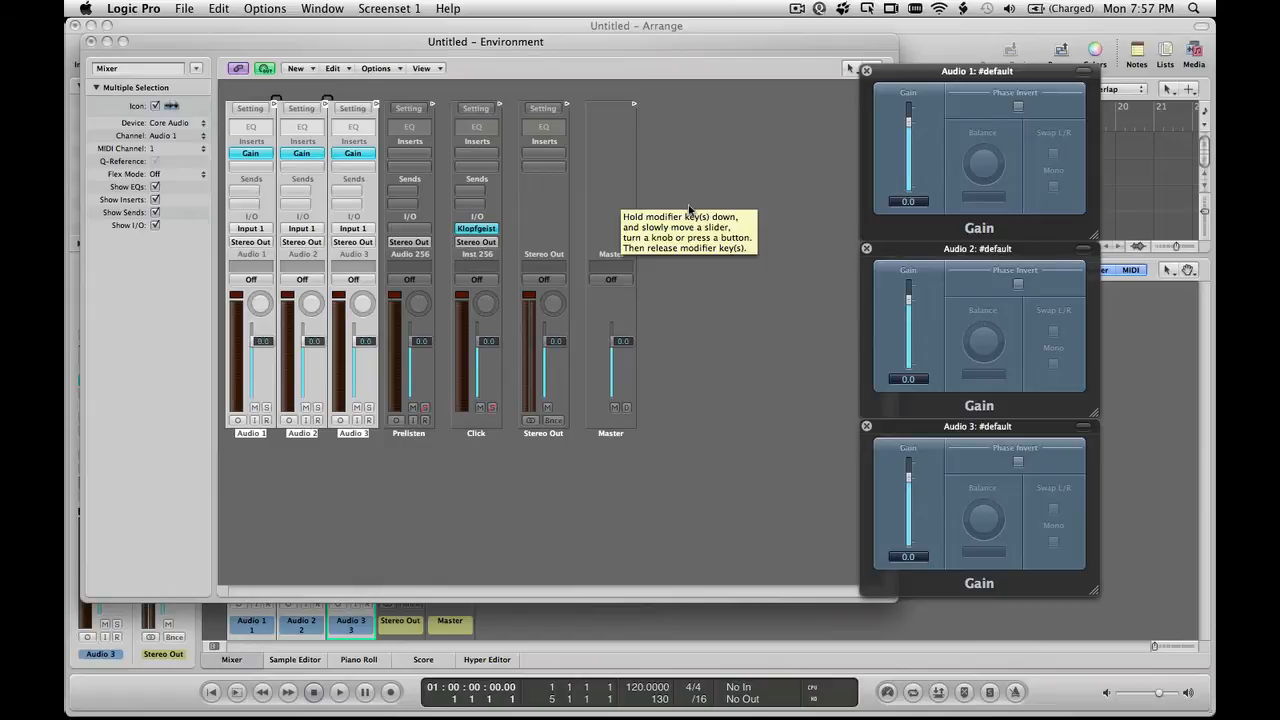
{"action": "key", "text": "super+l"}
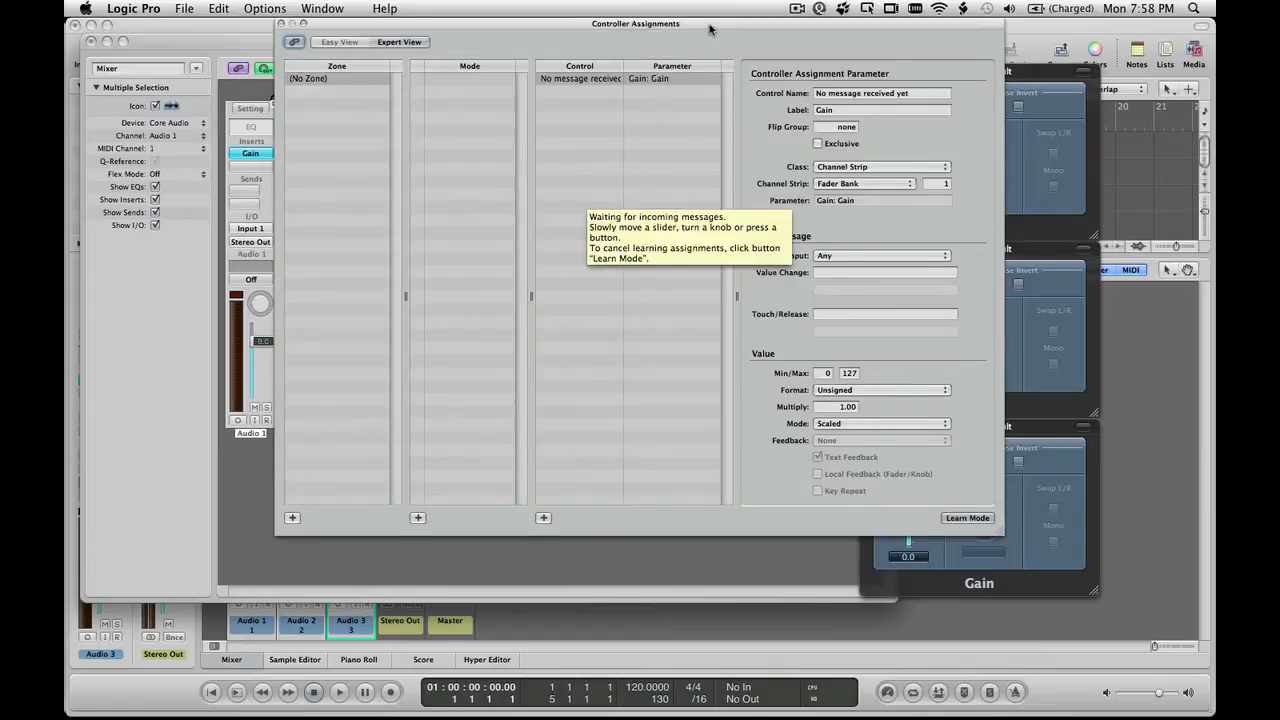
{"action": "left_click_drag", "start_coordinate": [709, 28], "coordinate": [553, 173]}
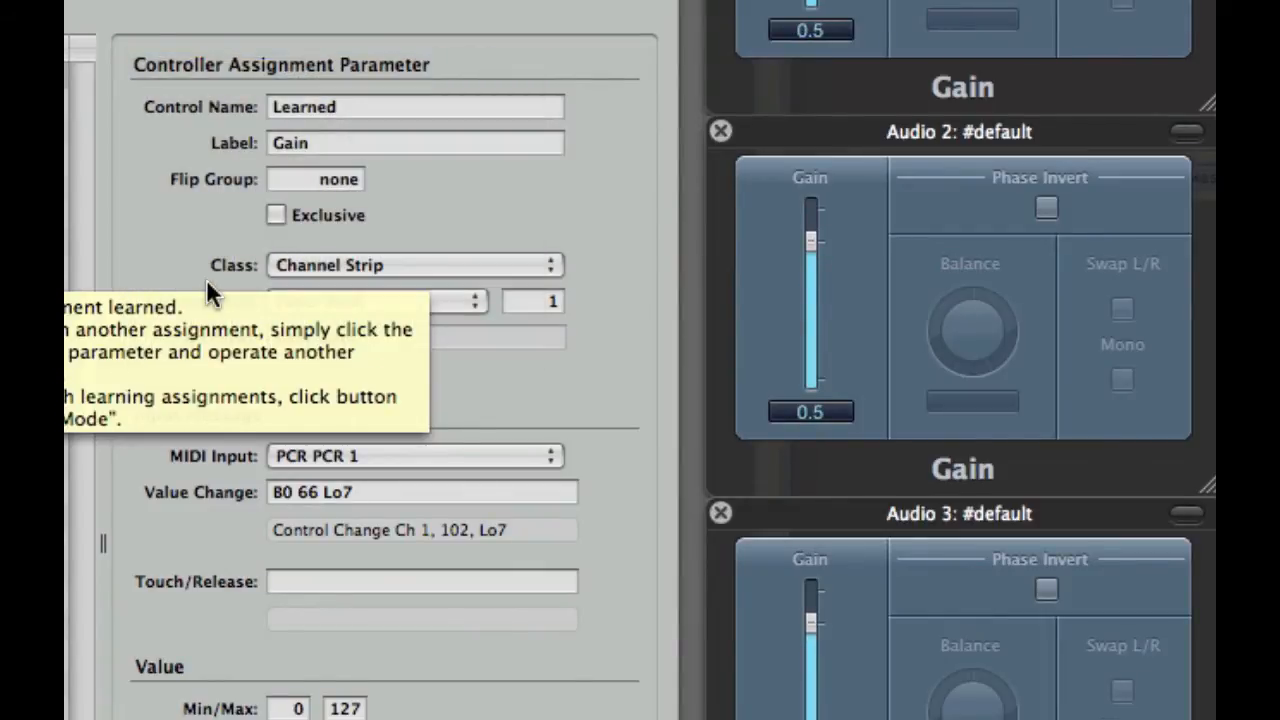
{"action": "left_click_drag", "start_coordinate": [180, 2], "coordinate": [163, 0]}
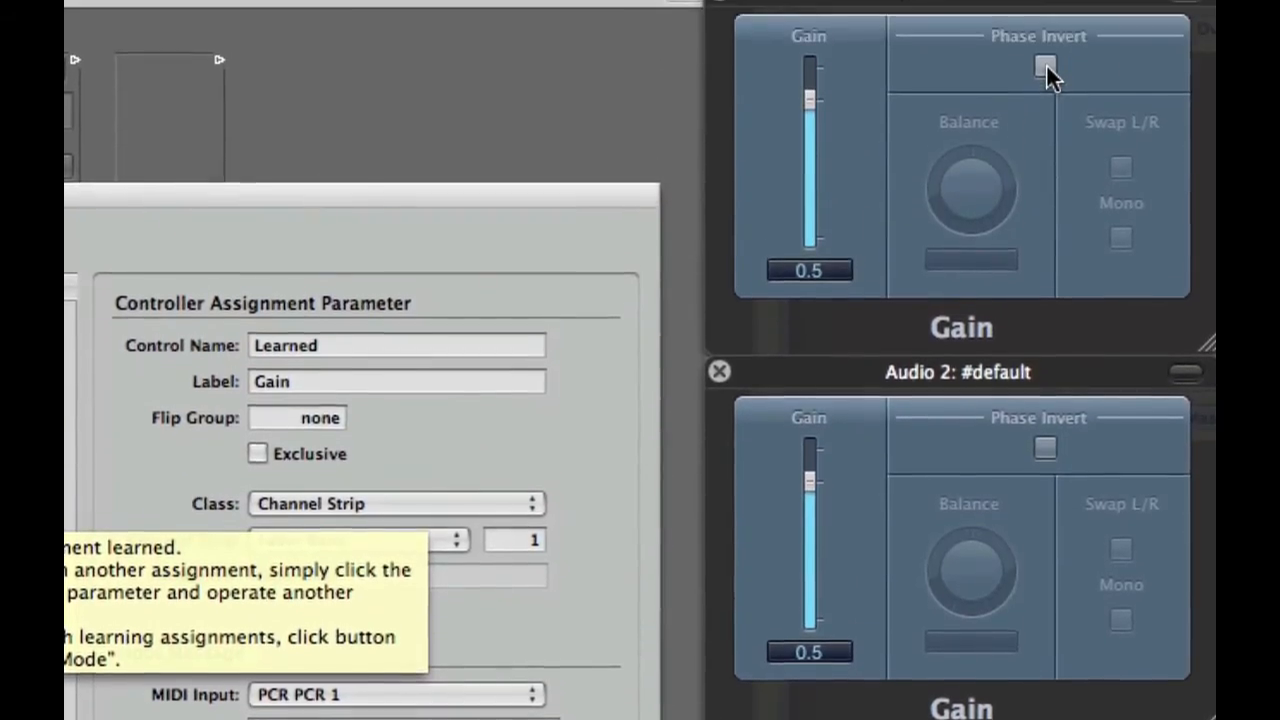
{"action": "left_click", "coordinate": [1046, 68]}
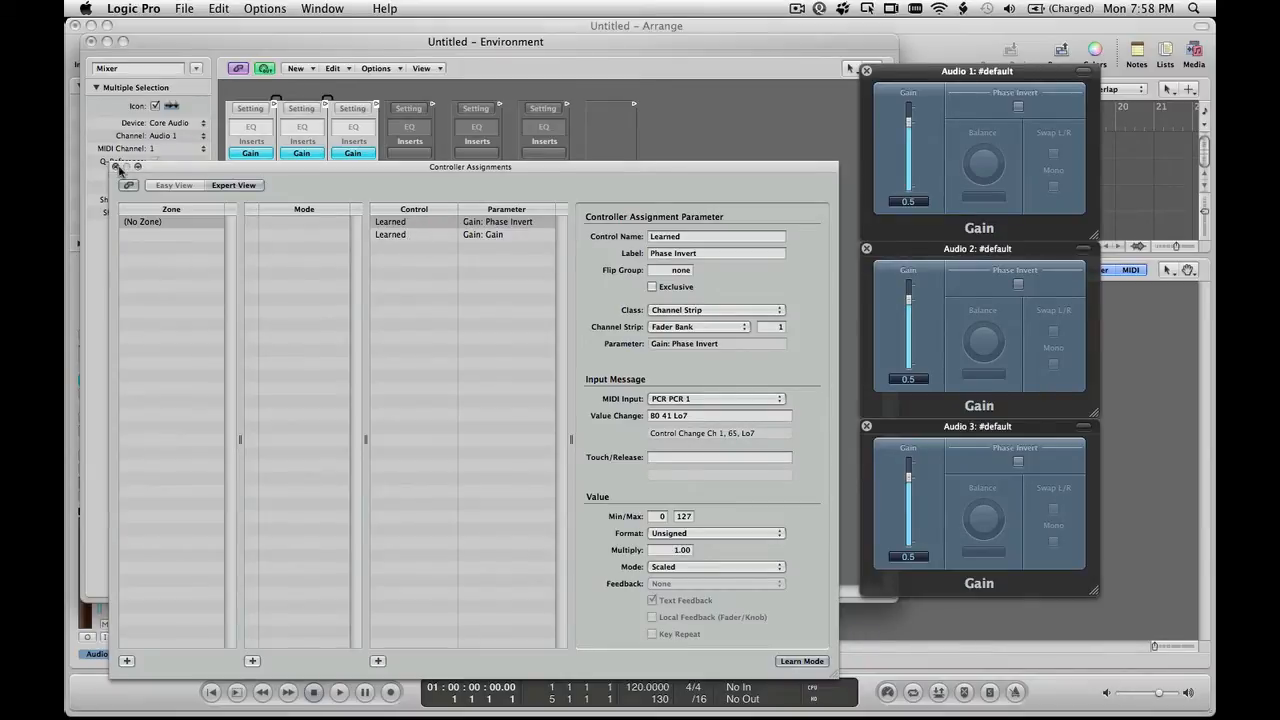
Step: Delete the learned Phase Invert and Gain controller assignments and close the Controller Assignments window
{"action": "left_click", "coordinate": [507, 225]}
{"action": "key", "text": "Delete"}
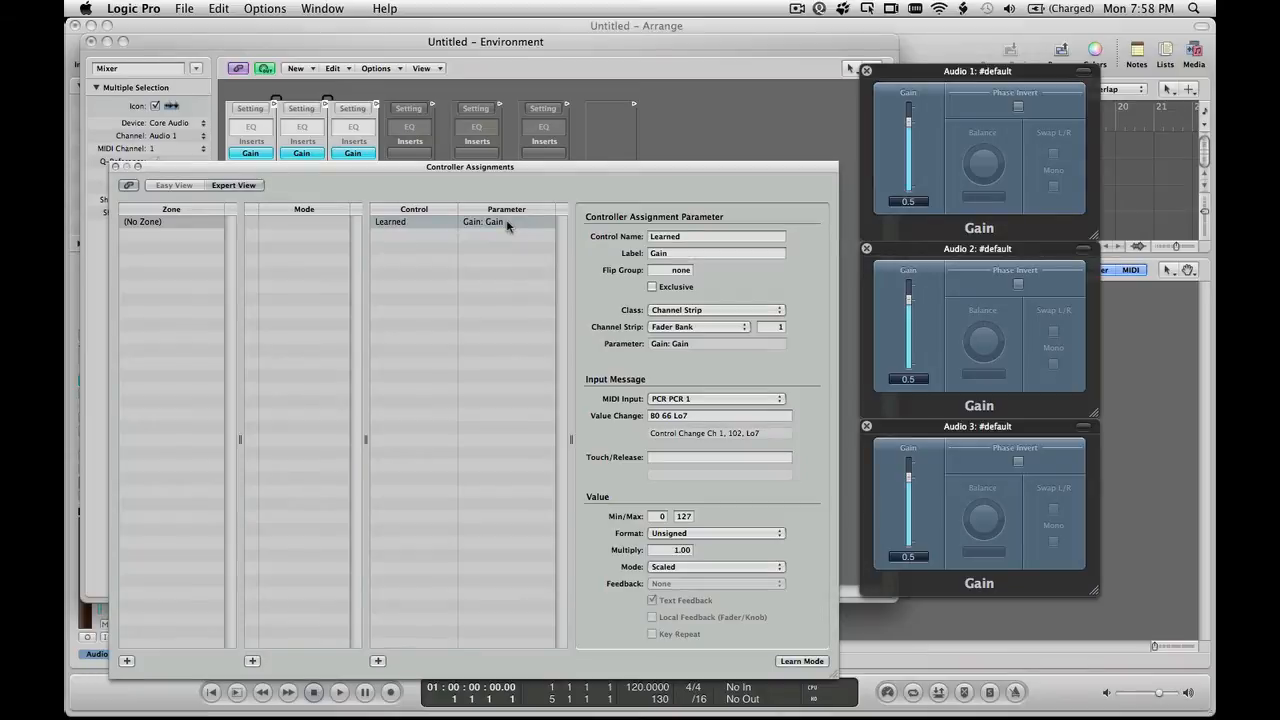
{"action": "key", "text": "Delete"}
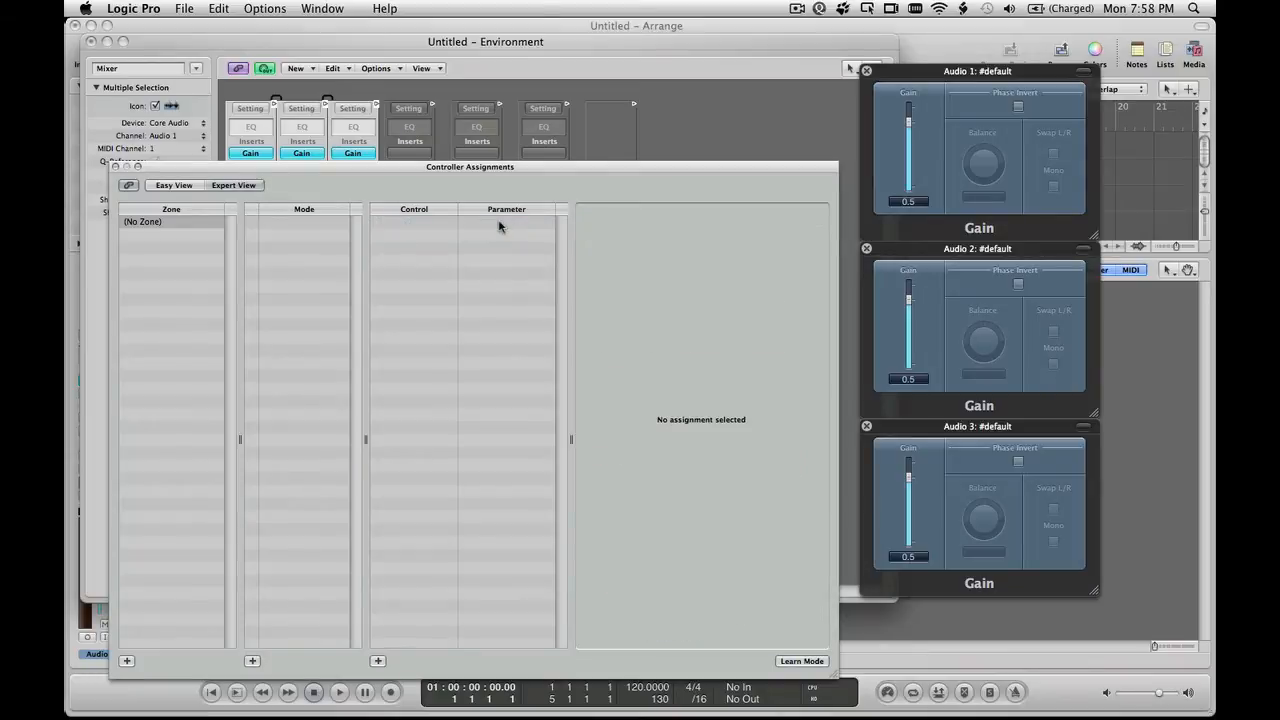
{"action": "left_click", "coordinate": [115, 166]}
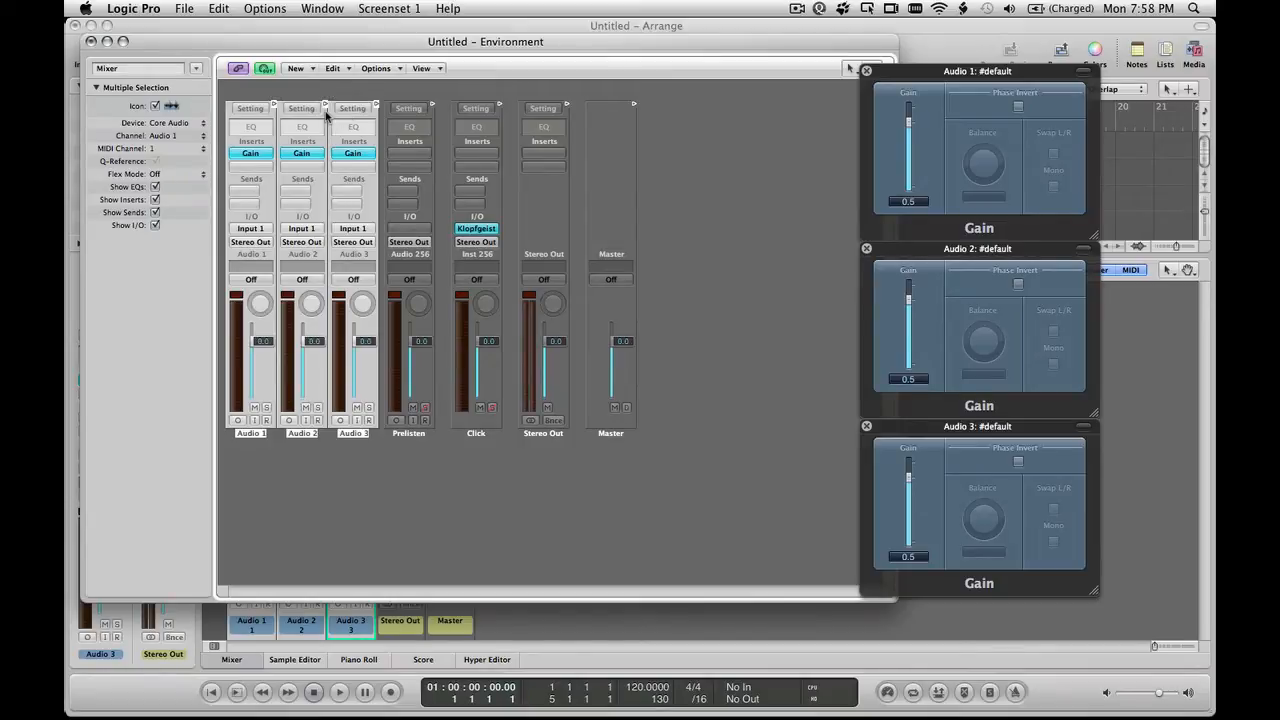
Step: Deselect the channel strips, add a Monitor object beside the Master strip and stretch it taller
{"action": "left_click", "coordinate": [333, 479]}
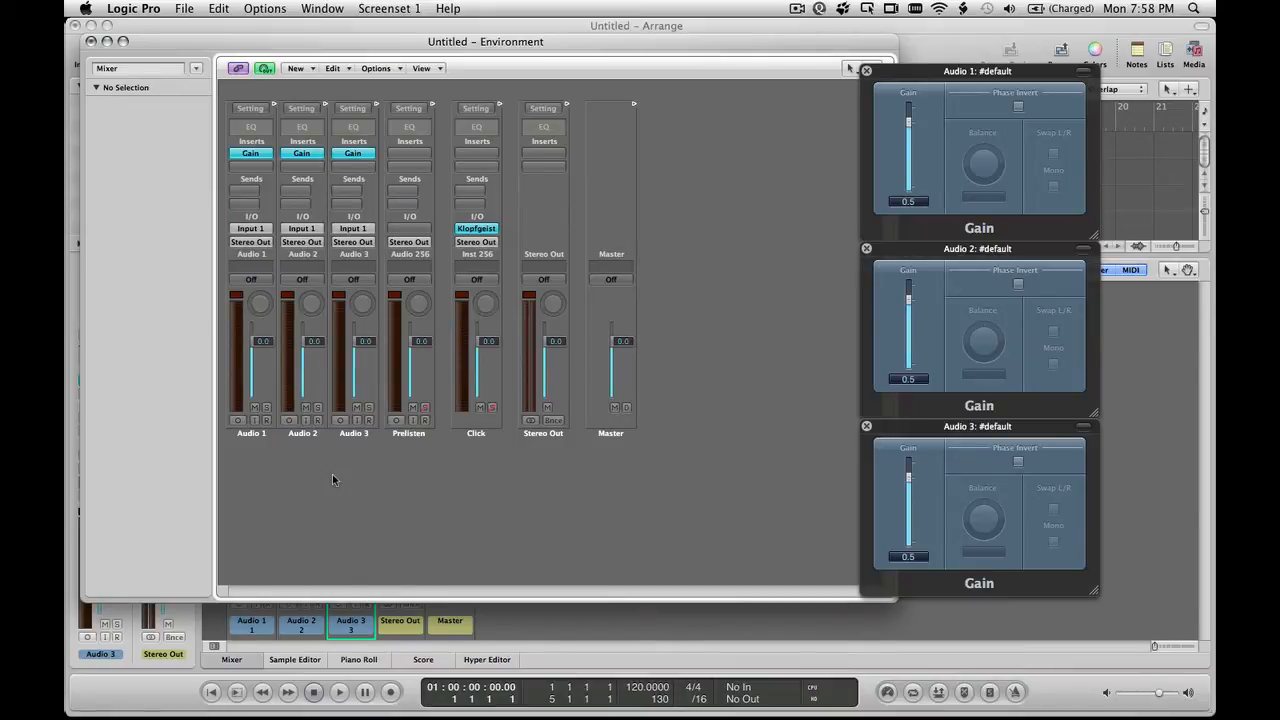
{"action": "left_click", "coordinate": [307, 72]}
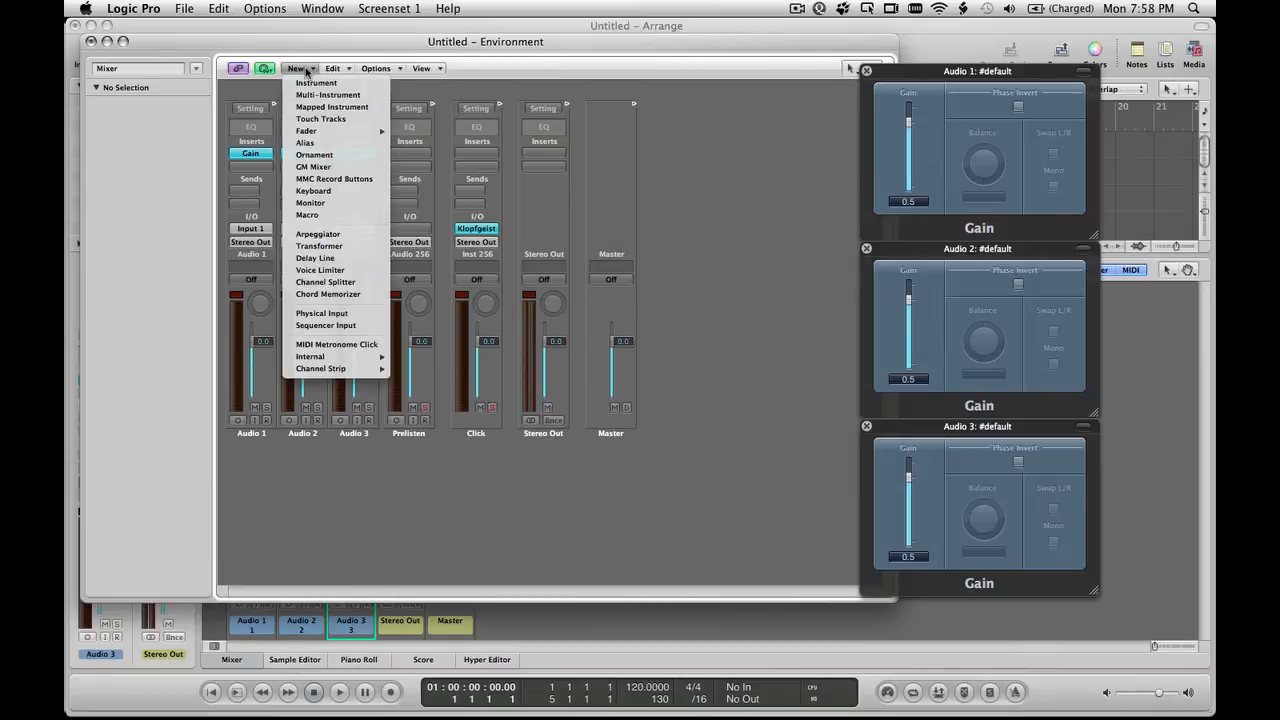
{"action": "left_click", "coordinate": [331, 206]}
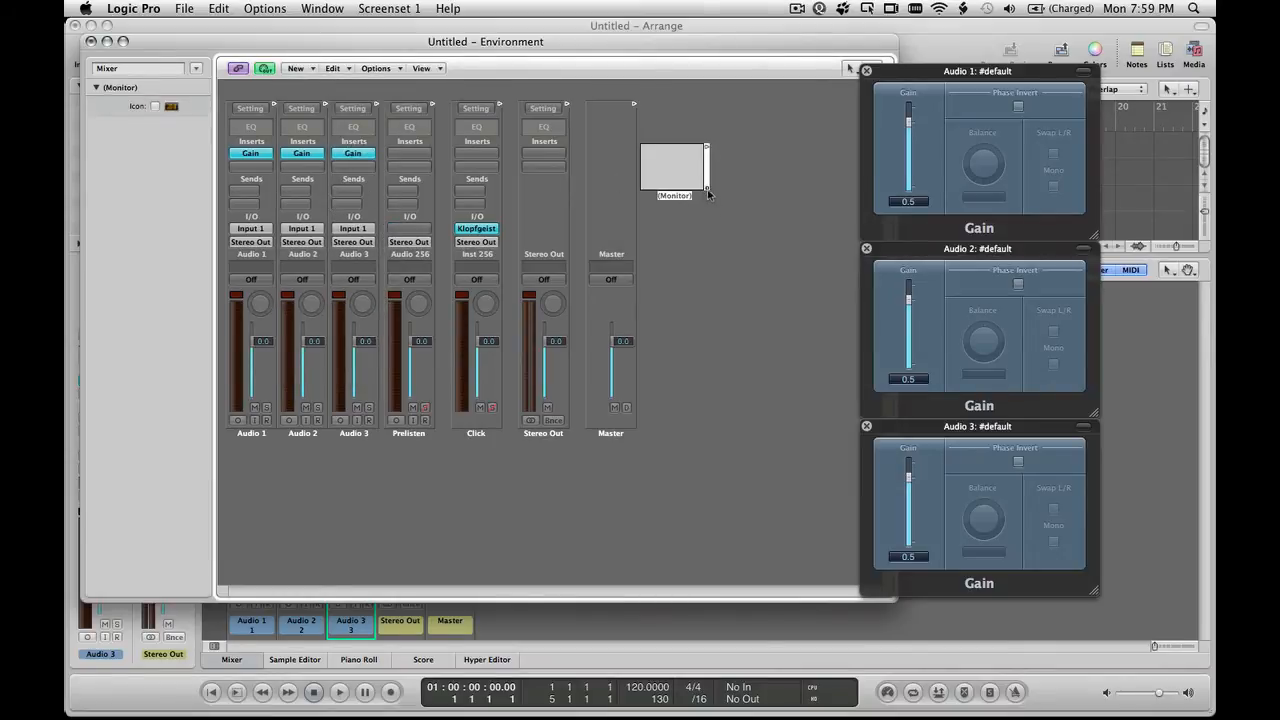
{"action": "left_click_drag", "start_coordinate": [705, 193], "coordinate": [737, 312]}
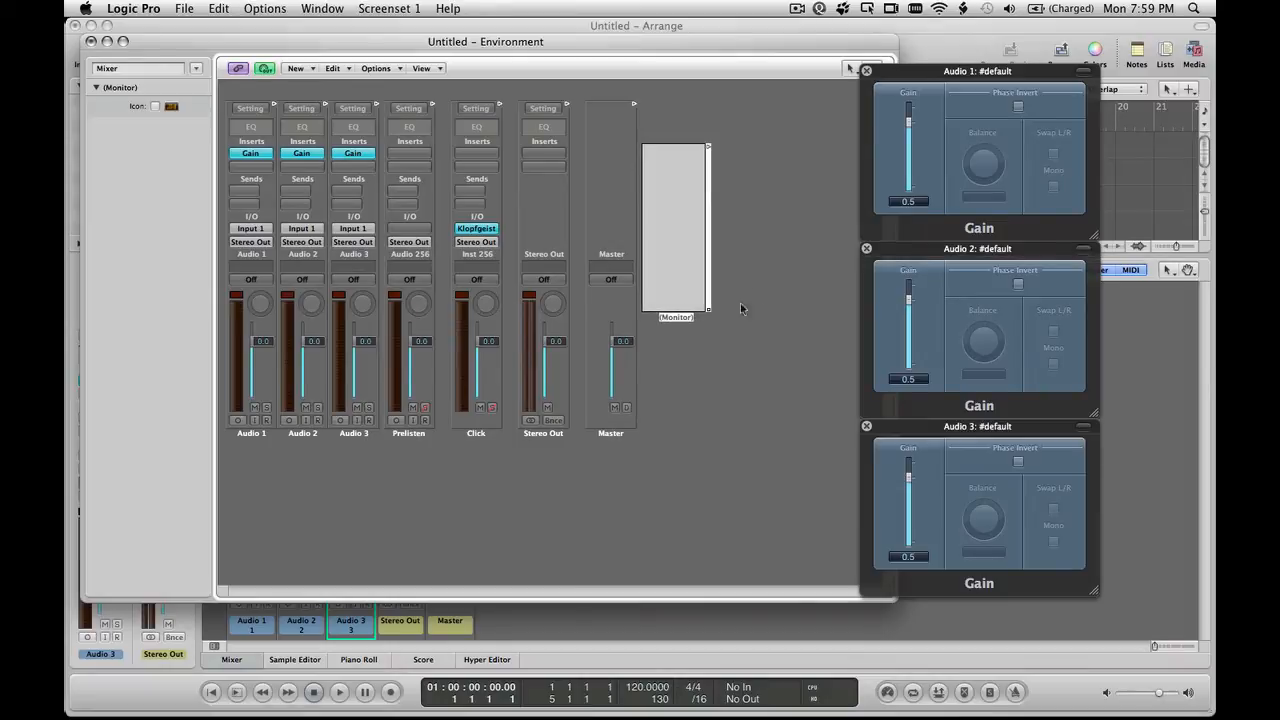
Step: Create an Auto style fader and place it as an enlarged horizontal fader below the audio channel strips
{"action": "left_click", "coordinate": [308, 70]}
{"action": "mouse_move", "coordinate": [316, 135]}
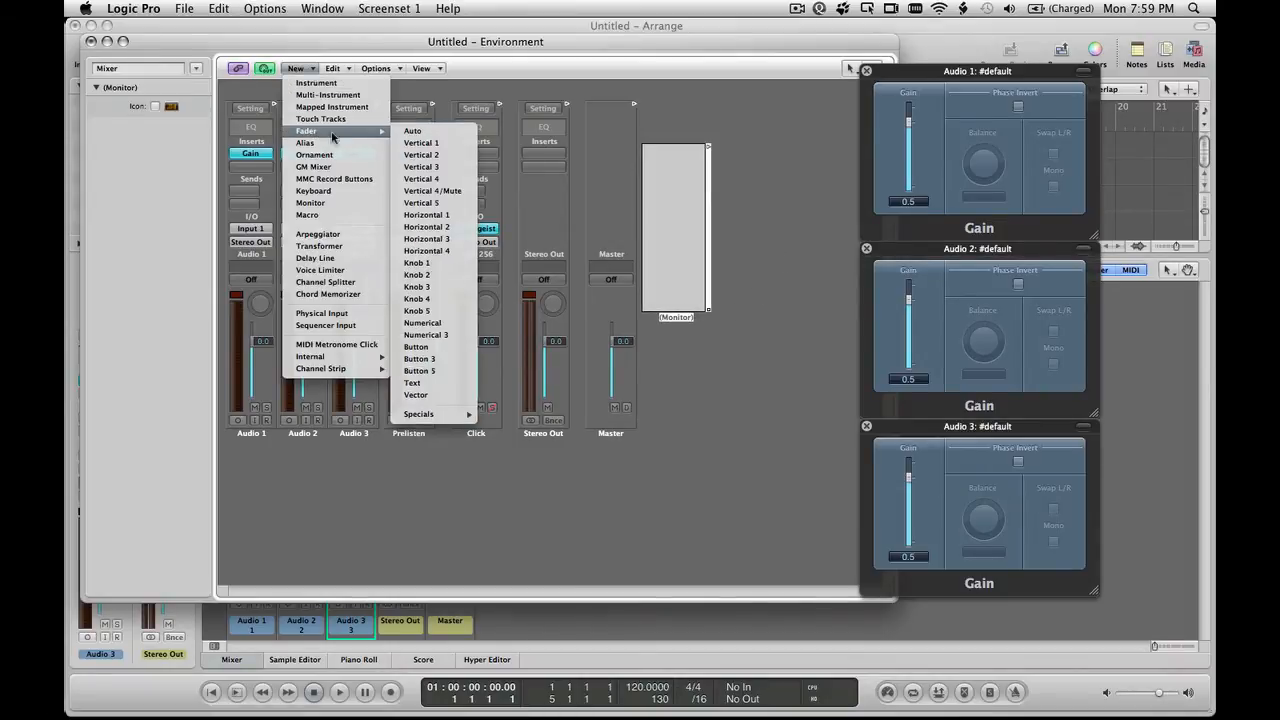
{"action": "left_click", "coordinate": [415, 137]}
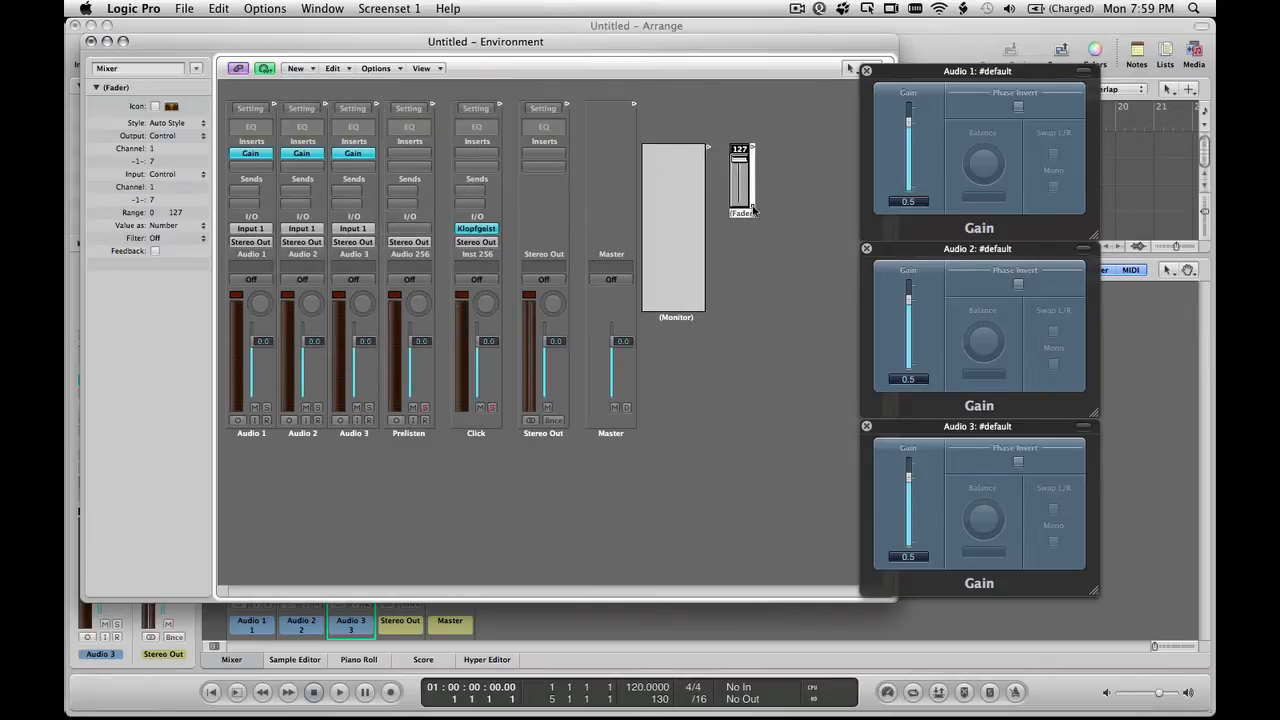
{"action": "left_click_drag", "start_coordinate": [754, 210], "coordinate": [357, 560]}
{"action": "left_click", "coordinate": [565, 520]}
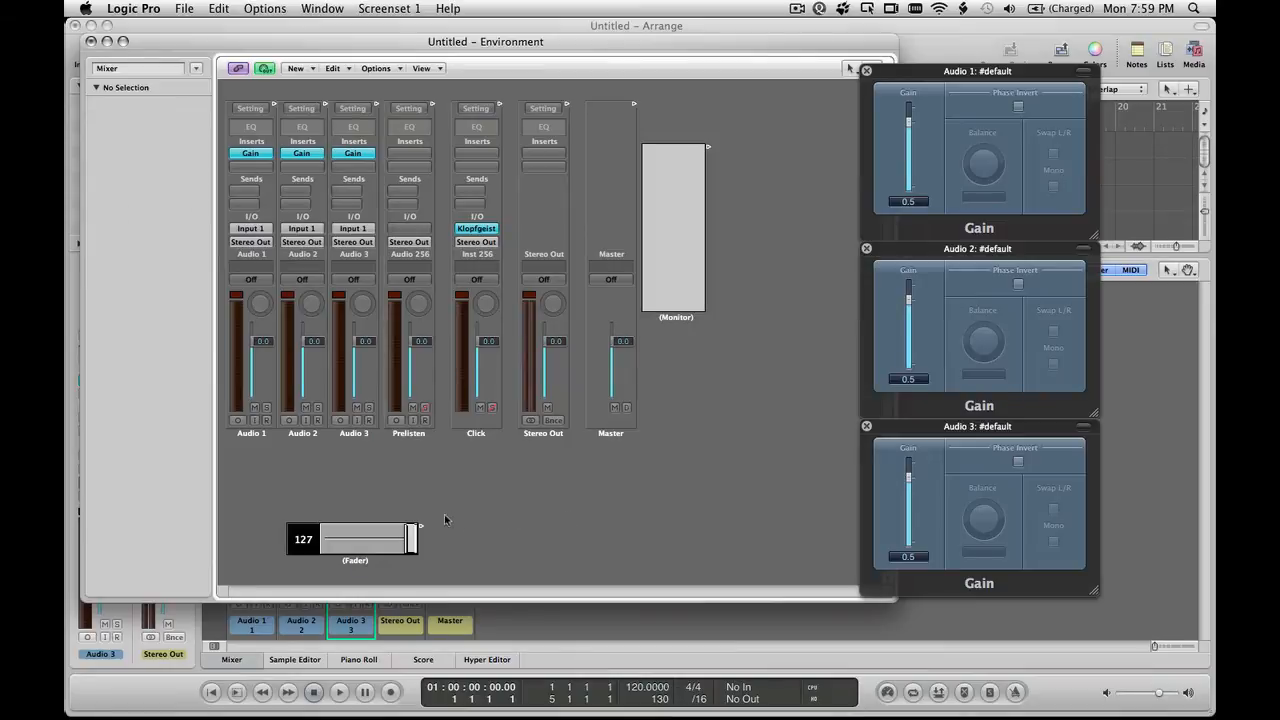
Step: Cable the new fader's outputs to the Audio 1, Audio 2 and Audio 3 channel strips
{"action": "left_click_drag", "start_coordinate": [421, 524], "coordinate": [255, 429]}
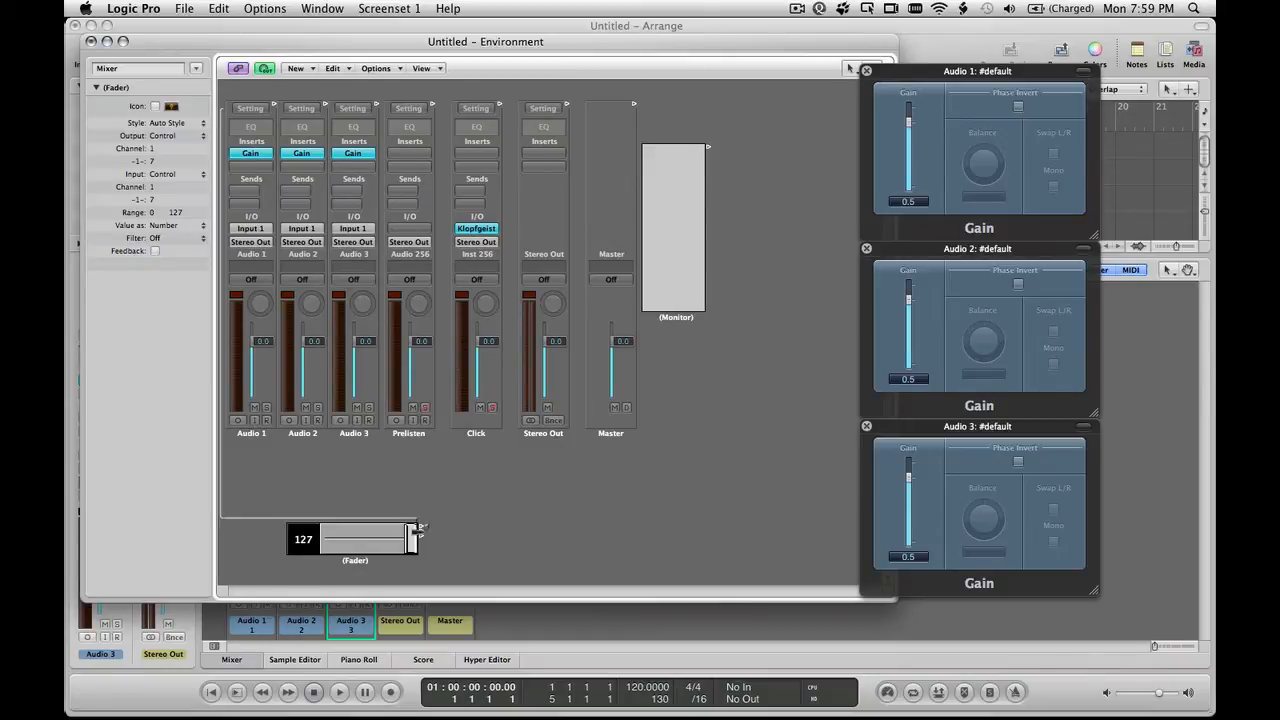
{"action": "left_click_drag", "start_coordinate": [421, 524], "coordinate": [318, 433]}
{"action": "left_click_drag", "start_coordinate": [421, 525], "coordinate": [364, 424]}
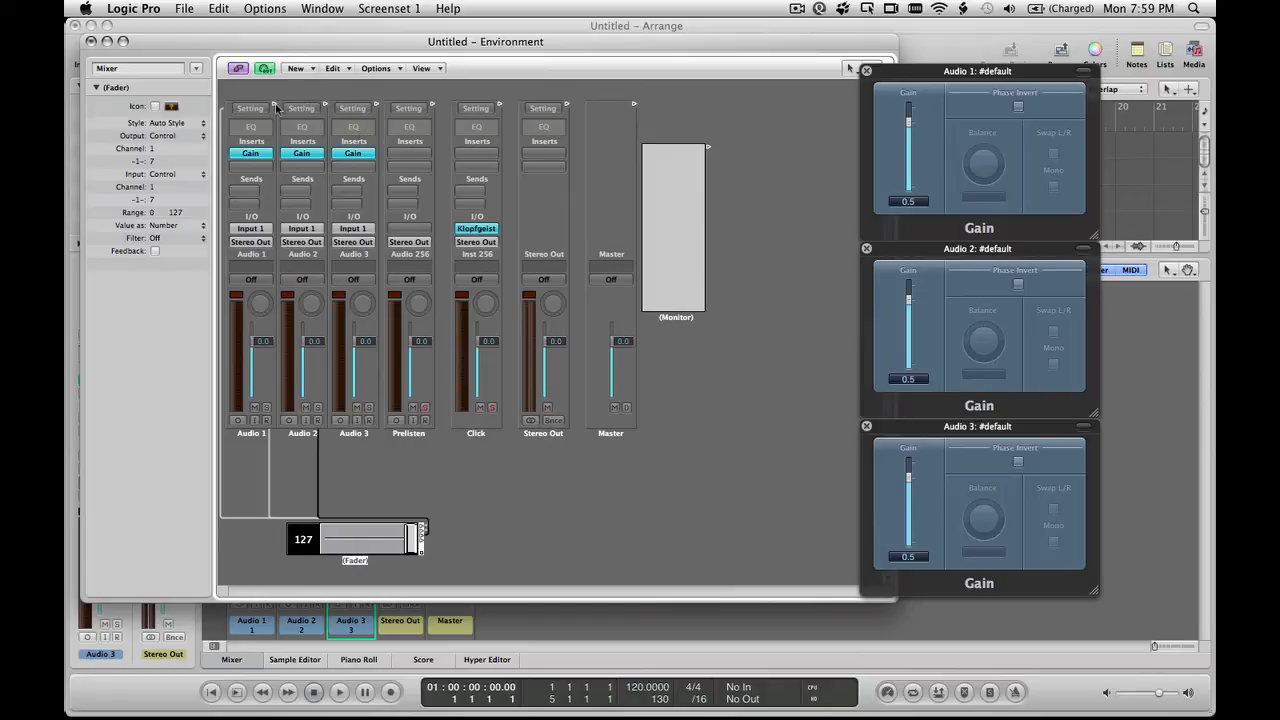
Step: Cable Audio 1's output to the Monitor object and move the Monitor farther from the Master strip
{"action": "left_click_drag", "start_coordinate": [276, 104], "coordinate": [677, 154]}
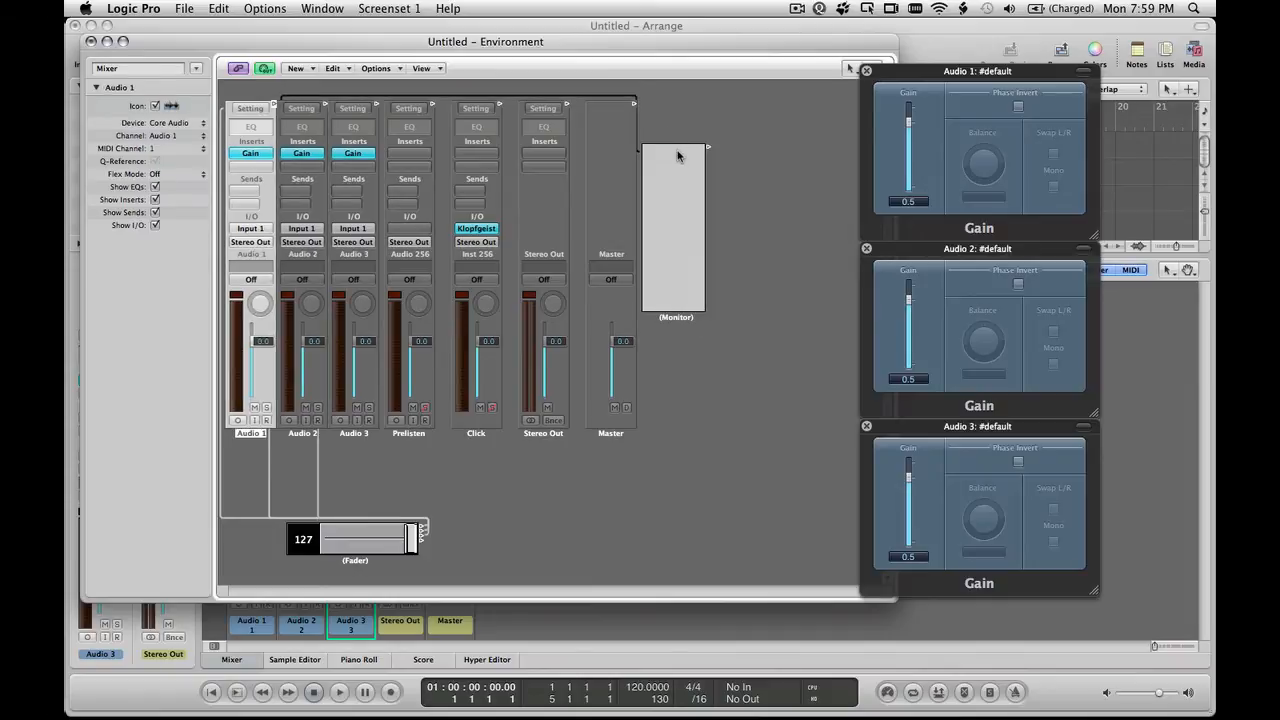
{"action": "left_click_drag", "start_coordinate": [664, 316], "coordinate": [718, 323]}
{"action": "left_click", "coordinate": [699, 402]}
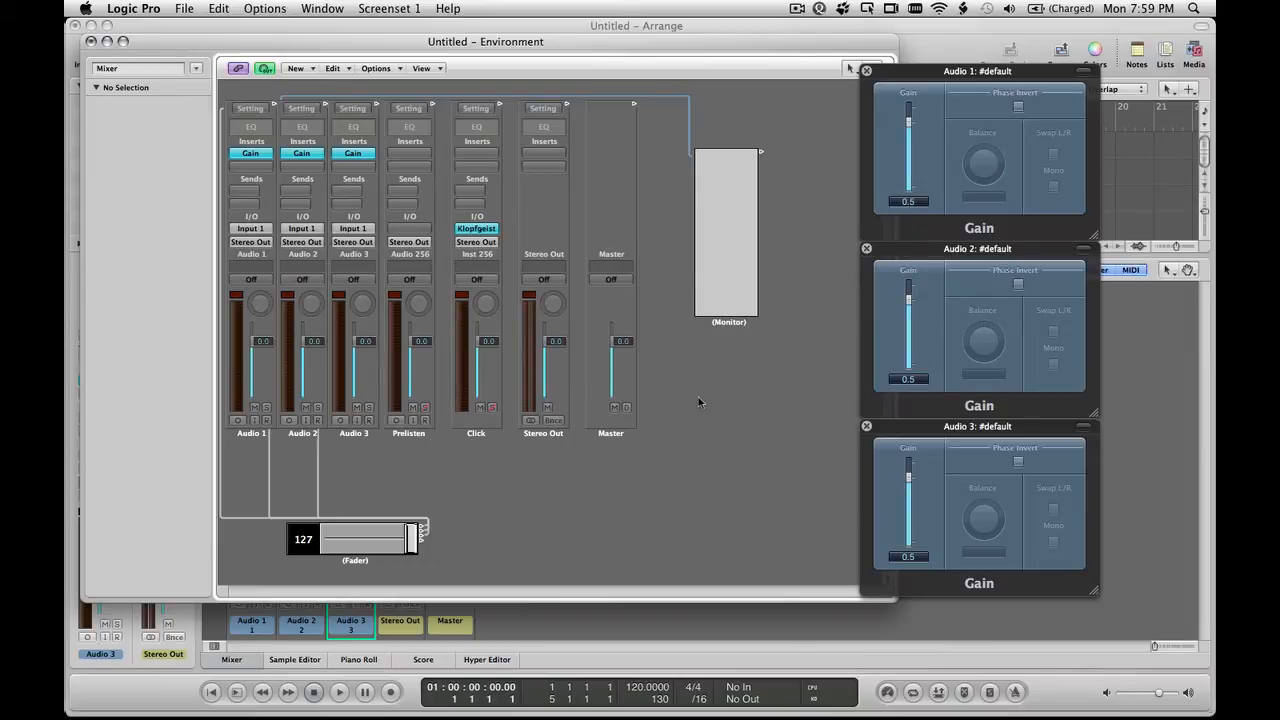
Step: Sweep Audio 1's Gain between +24.0 and -96.0 to examine the messages it sends to the Monitor
{"action": "mouse_move", "coordinate": [909, 122]}
{"action": "left_mouse_down"}
{"action": "mouse_move", "coordinate": [912, 139]}
{"action": "mouse_move", "coordinate": [914, 103]}
{"action": "left_mouse_up"}
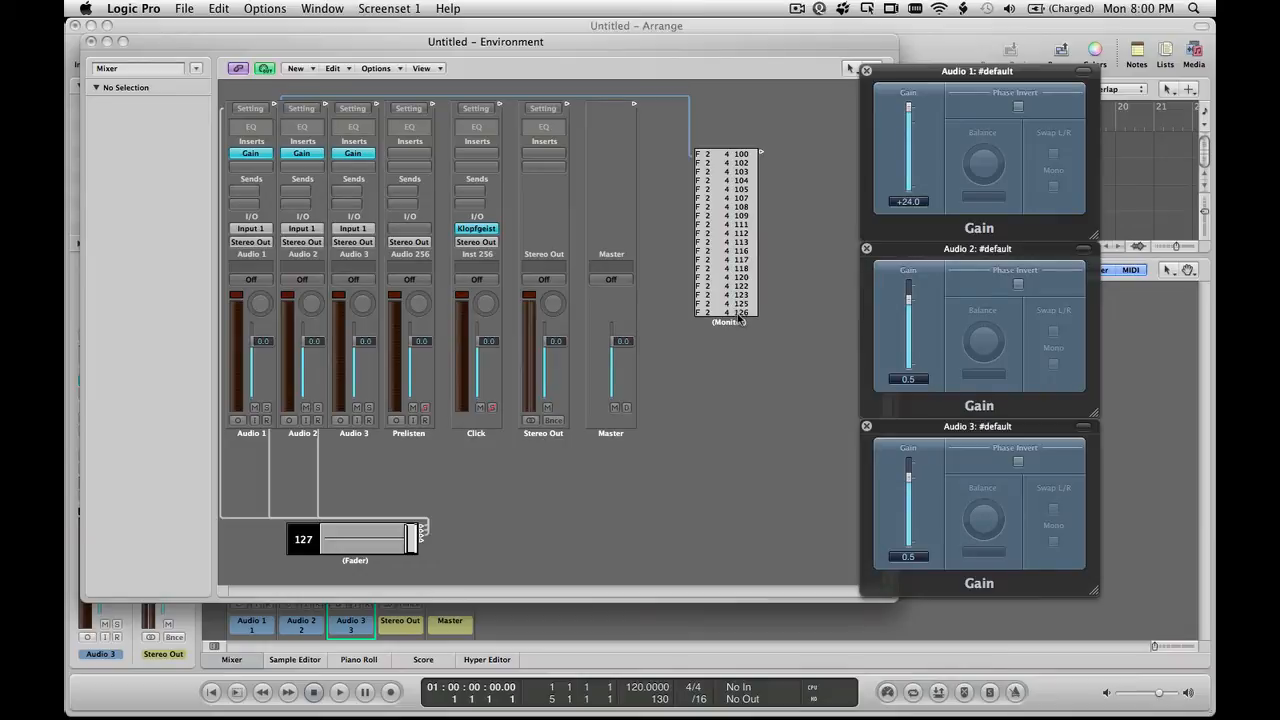
{"action": "left_click_drag", "start_coordinate": [907, 120], "coordinate": [910, 188]}
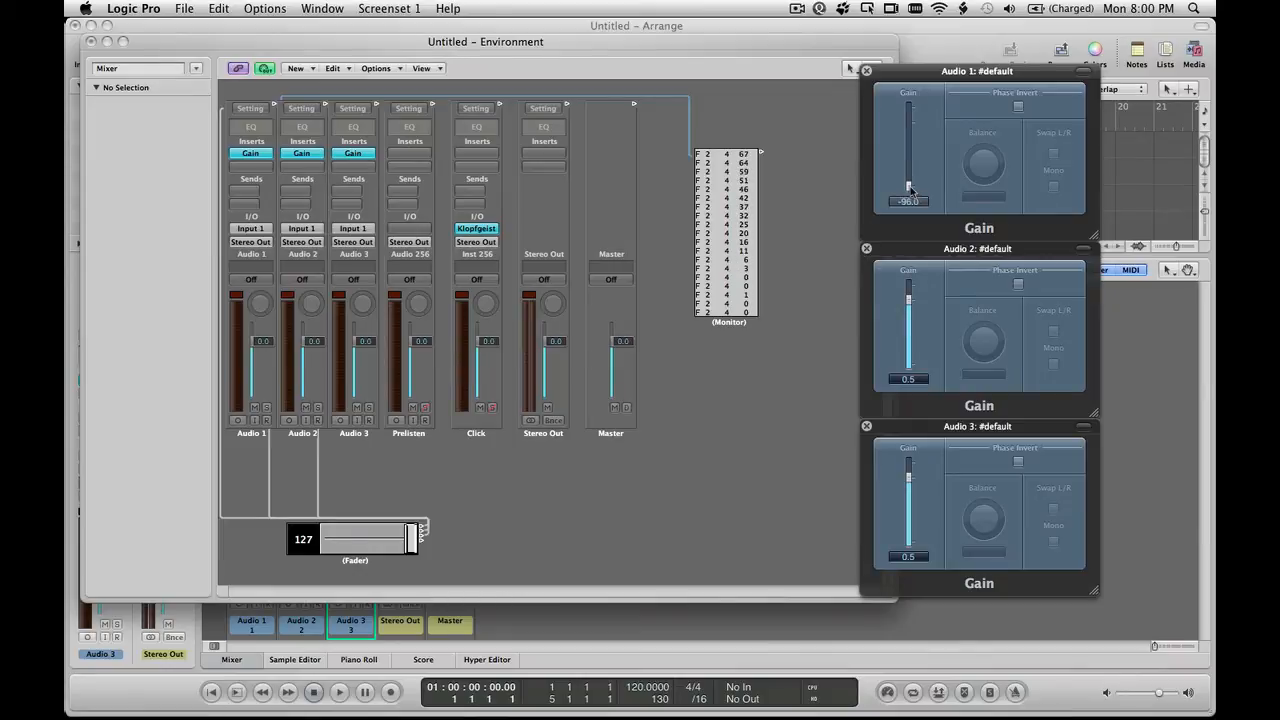
{"action": "left_click_drag", "start_coordinate": [910, 190], "coordinate": [916, 107]}
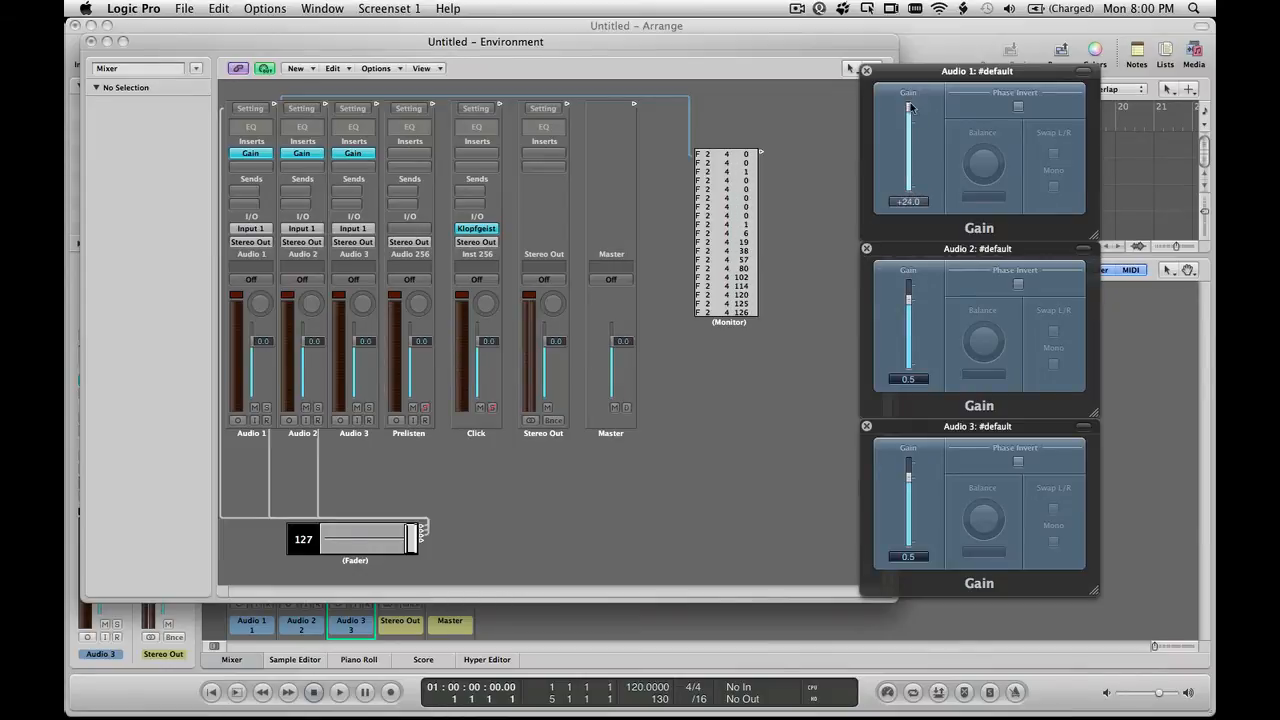
Step: Reset Audio 1's Gain to its default of 0.0
{"action": "left_click", "coordinate": [910, 108]}
{"action": "left_click", "coordinate": [910, 108]}
{"action": "left_click", "coordinate": [910, 108]}
{"action": "left_click", "coordinate": [908, 108]}
{"action": "left_click", "coordinate": [908, 112], "text": "alt"}
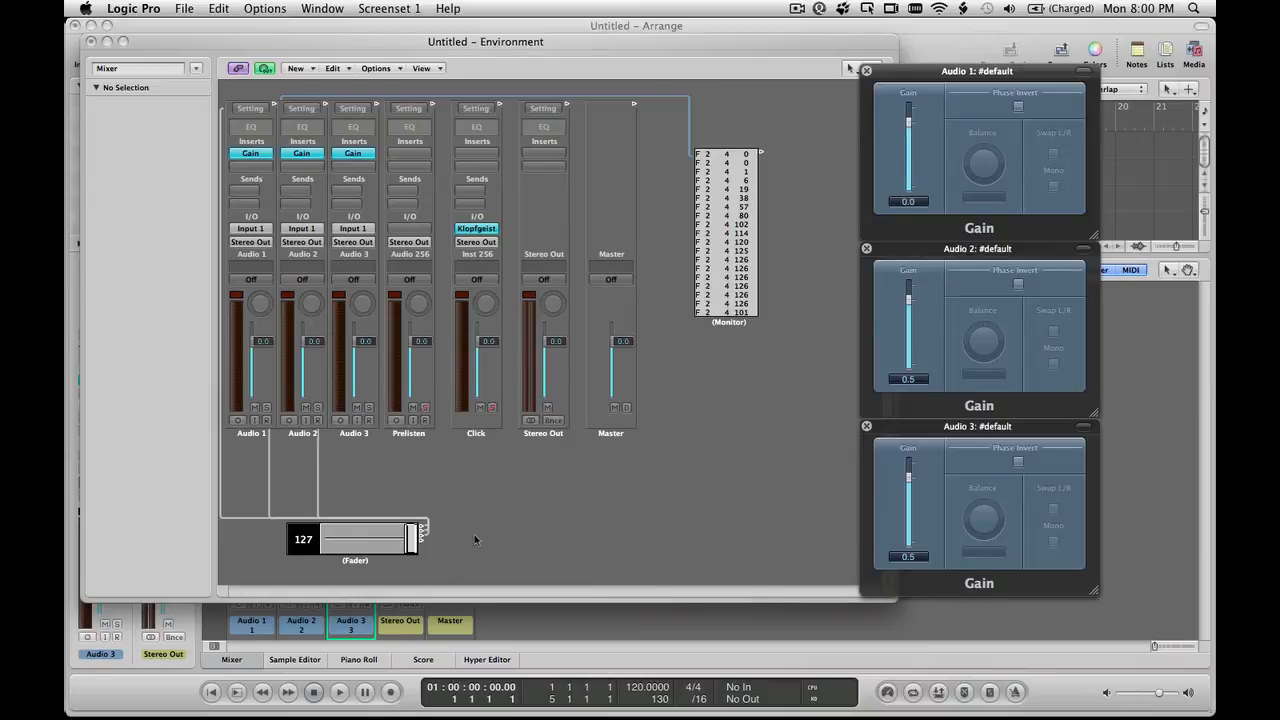
Step: Set the horizontal fader's output to Fader, channel 2, number 4, and move it to 102 to drive all three Gain plug-ins
{"action": "left_click", "coordinate": [355, 561]}
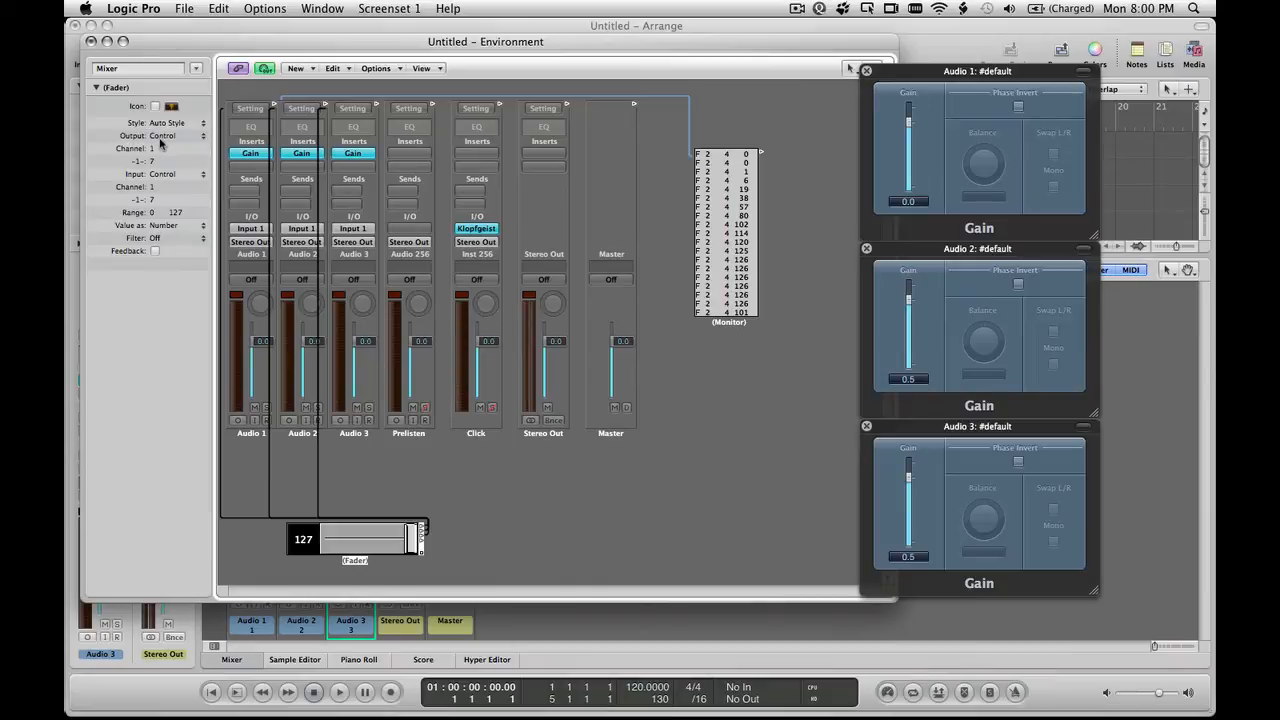
{"action": "left_click", "coordinate": [166, 140]}
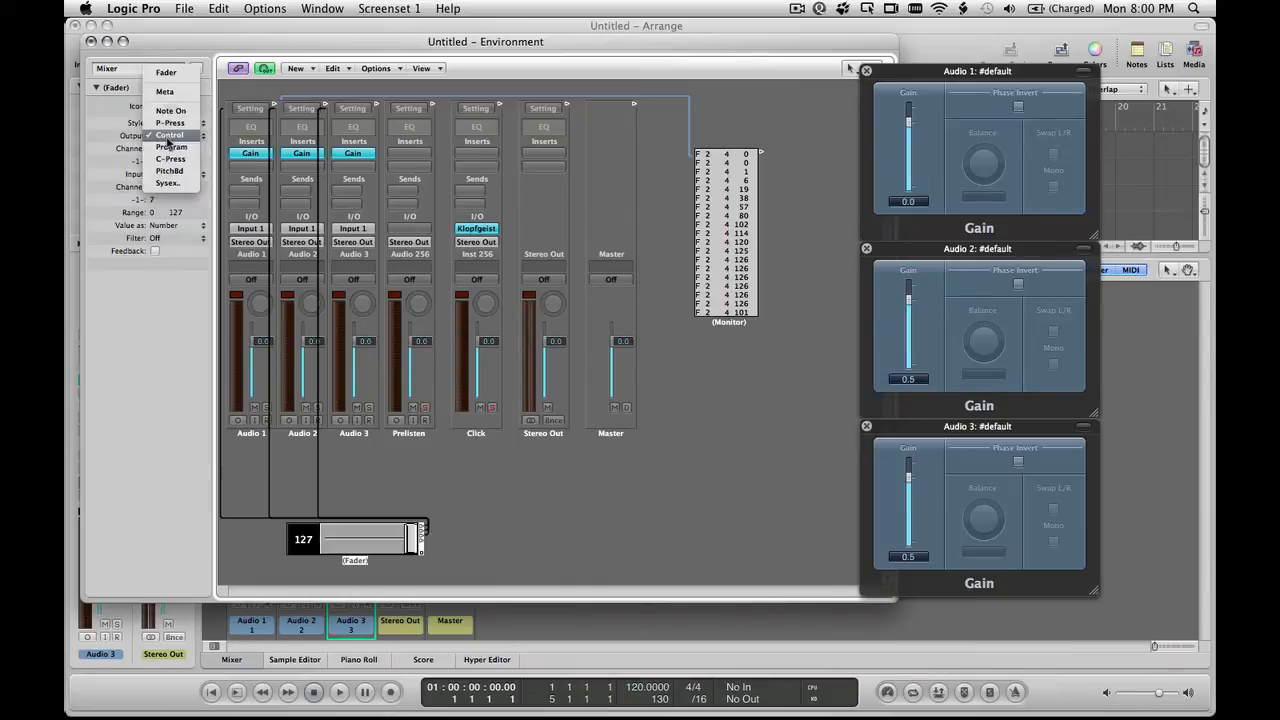
{"action": "left_click", "coordinate": [166, 72]}
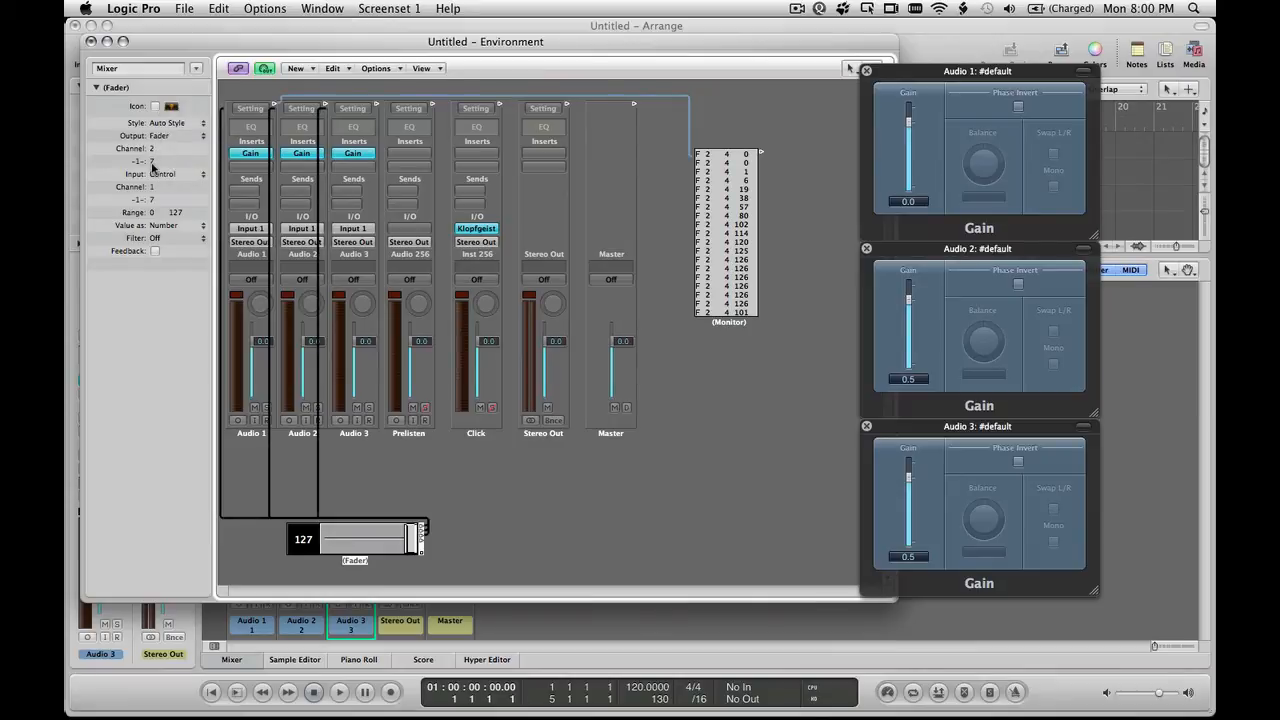
{"action": "left_click_drag", "start_coordinate": [152, 163], "coordinate": [152, 165]}
{"action": "mouse_move", "coordinate": [411, 538]}
{"action": "left_mouse_down"}
{"action": "mouse_move", "coordinate": [328, 538]}
{"action": "mouse_move", "coordinate": [398, 538]}
{"action": "left_mouse_up"}
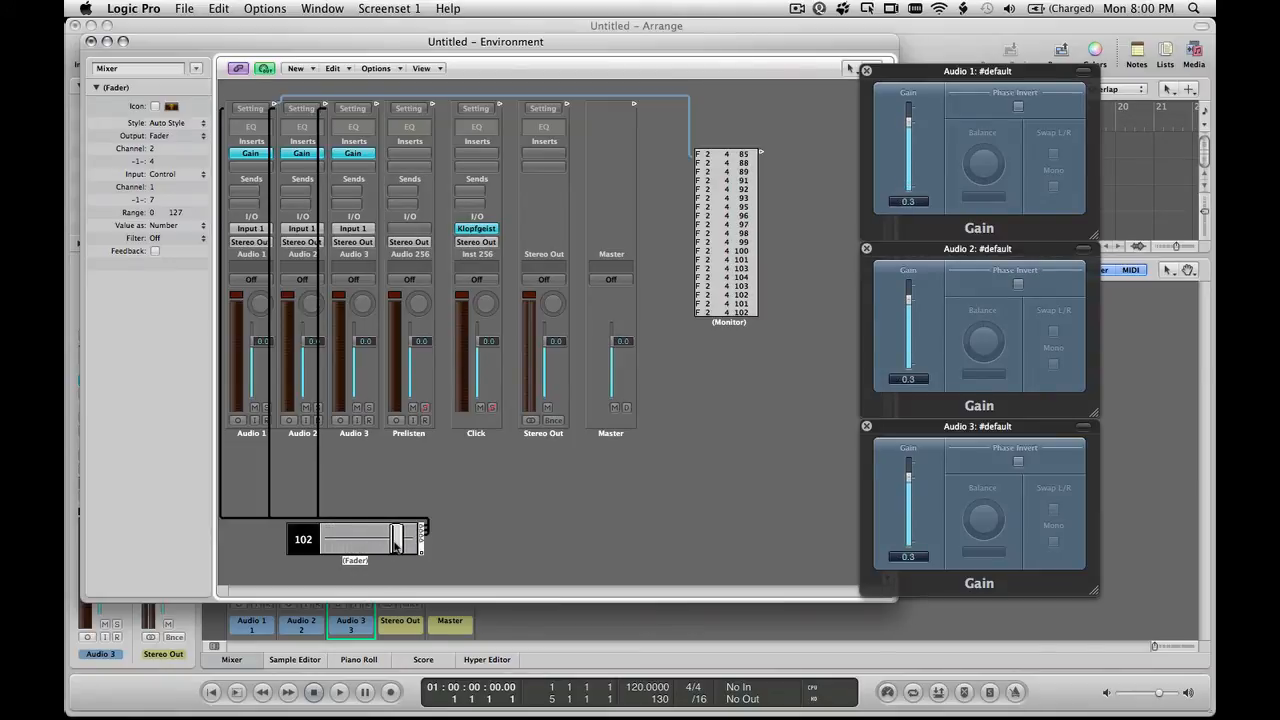
{"action": "left_click", "coordinate": [541, 519]}
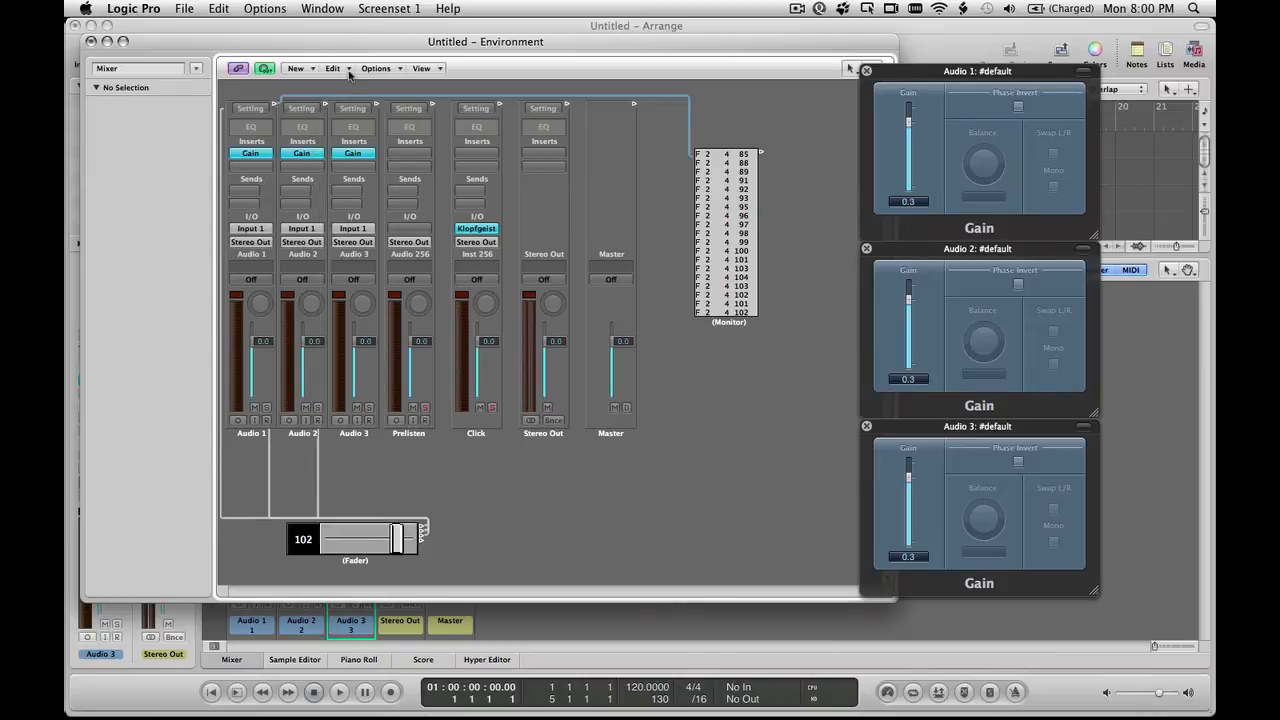
Step: Add a Physical Input object beside the horizontal fader, below the Master strip, and cable its Sum output to the fader
{"action": "left_click", "coordinate": [312, 69]}
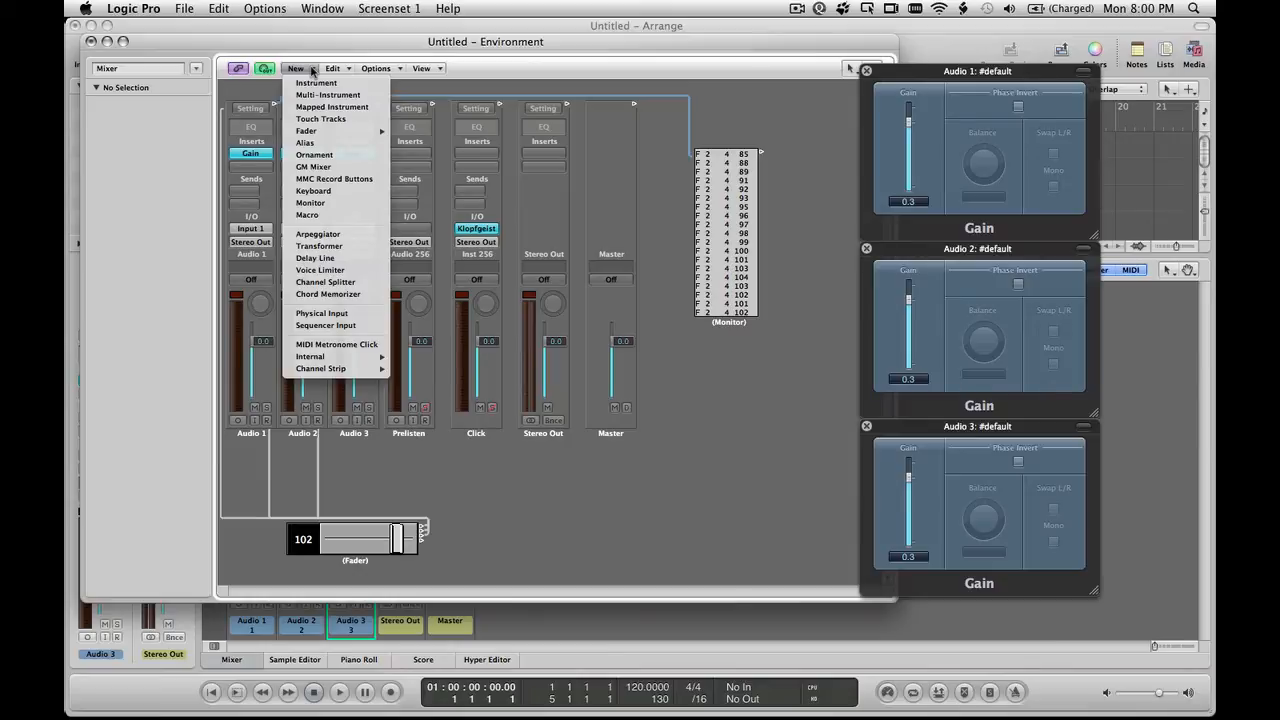
{"action": "left_click", "coordinate": [322, 314]}
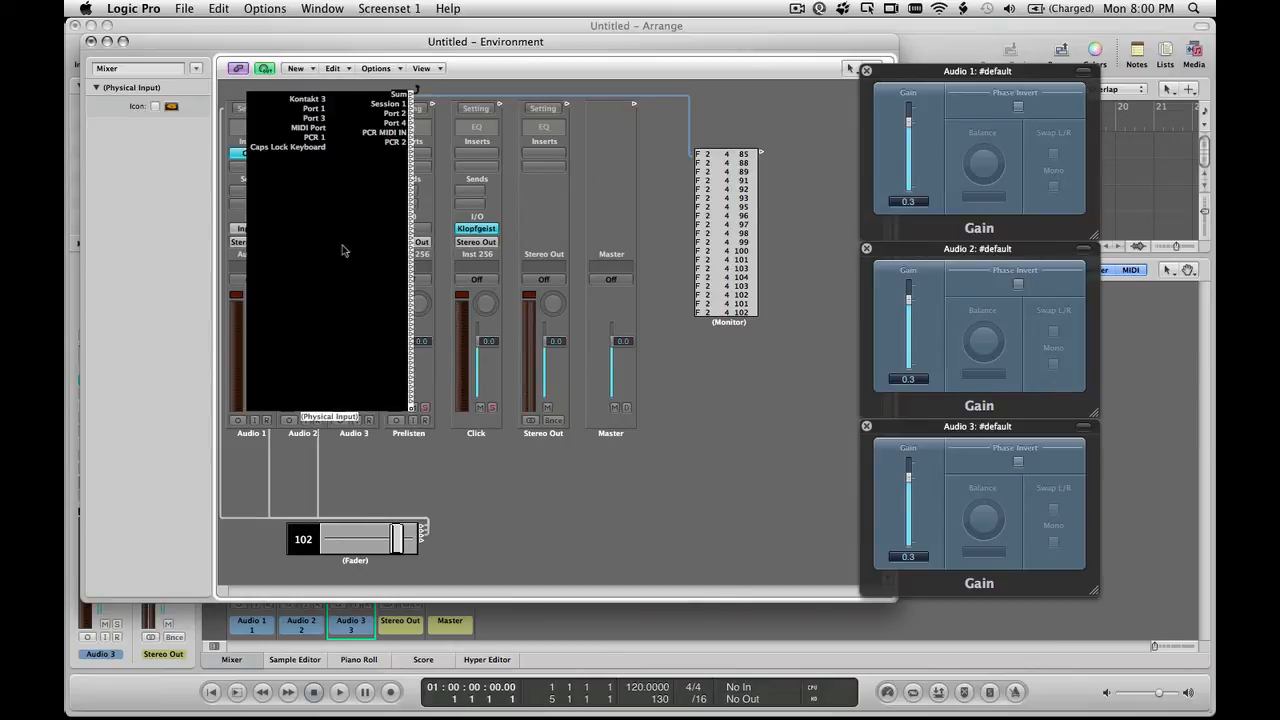
{"action": "left_click_drag", "start_coordinate": [345, 250], "coordinate": [588, 584]}
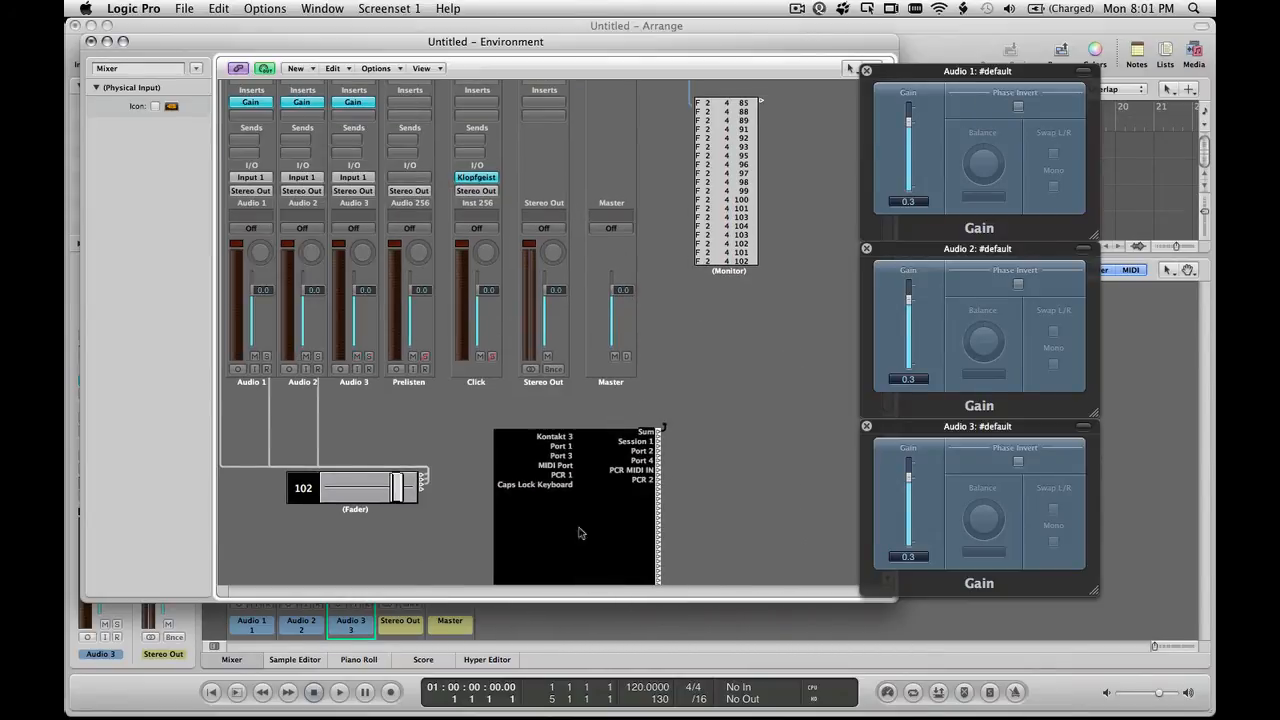
{"action": "left_click", "coordinate": [738, 420]}
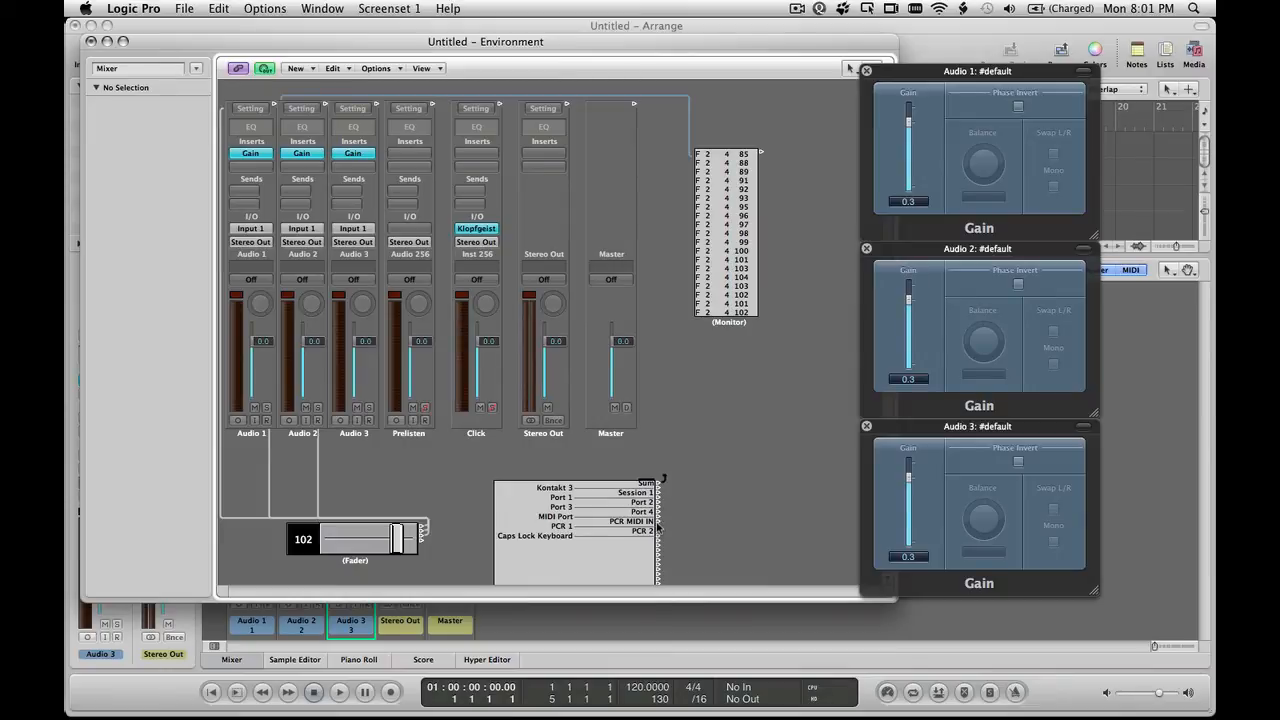
{"action": "mouse_move", "coordinate": [659, 484]}
{"action": "left_mouse_down"}
{"action": "mouse_move", "coordinate": [636, 466]}
{"action": "mouse_move", "coordinate": [433, 469]}
{"action": "mouse_move", "coordinate": [315, 538]}
{"action": "left_mouse_up"}
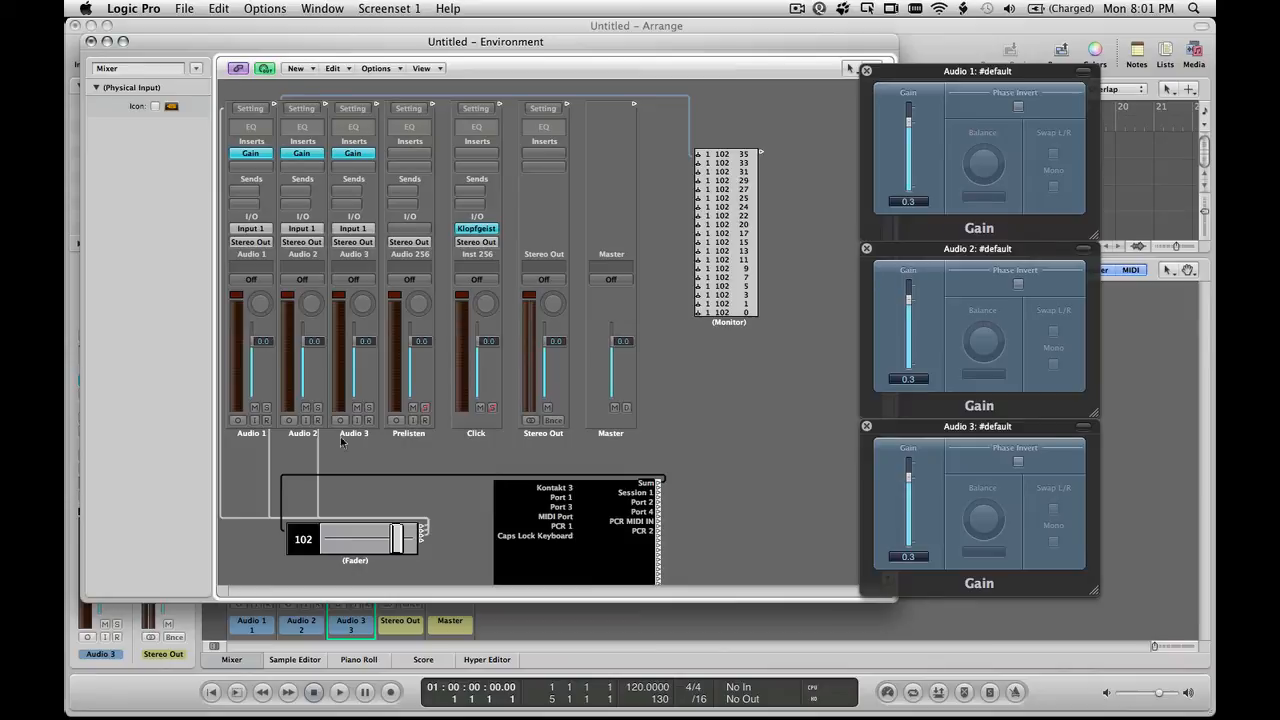
Step: Set the horizontal fader's input controller number to 102
{"action": "left_click", "coordinate": [352, 566]}
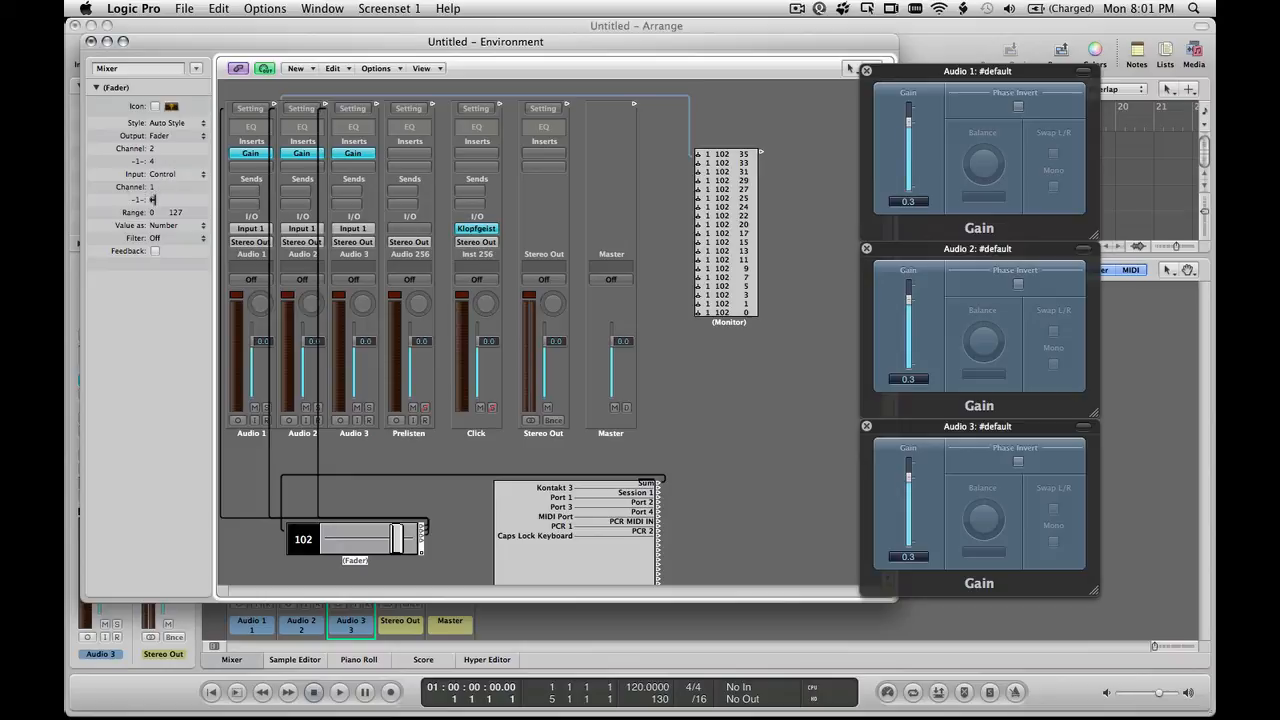
{"action": "left_click", "coordinate": [151, 199]}
{"action": "mouse_move", "coordinate": [173, 705]}
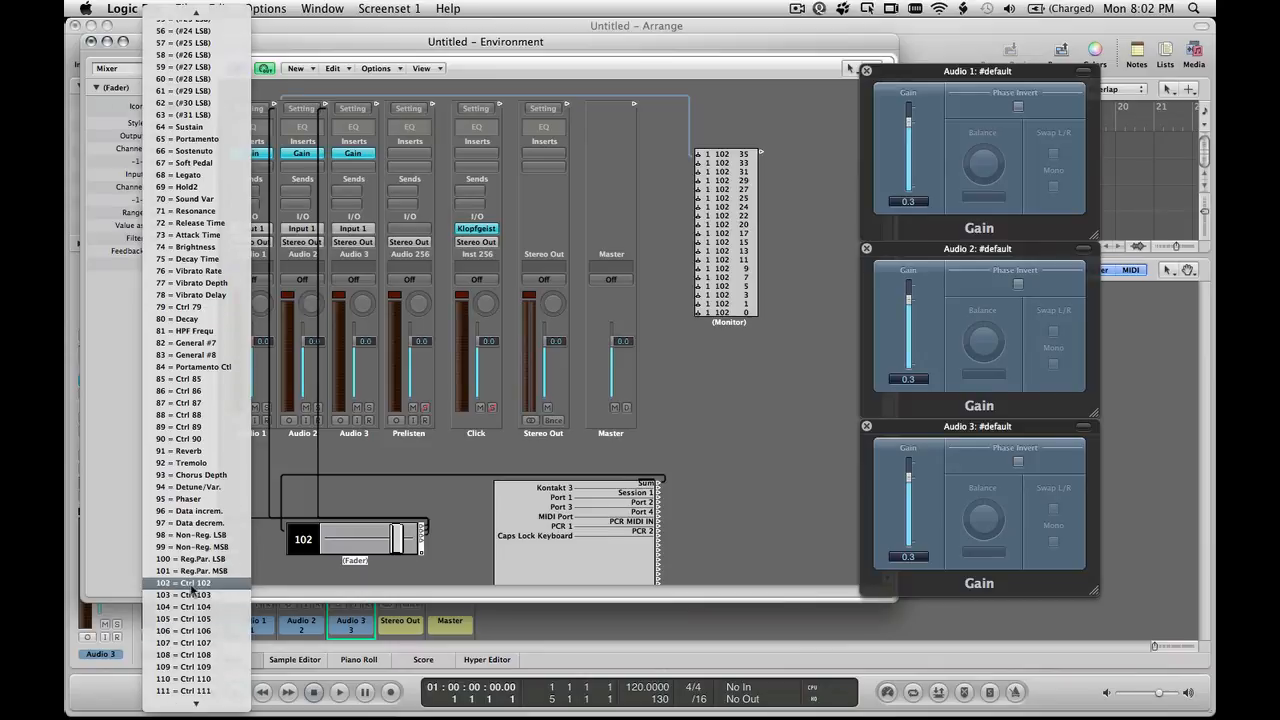
{"action": "left_click", "coordinate": [190, 584]}
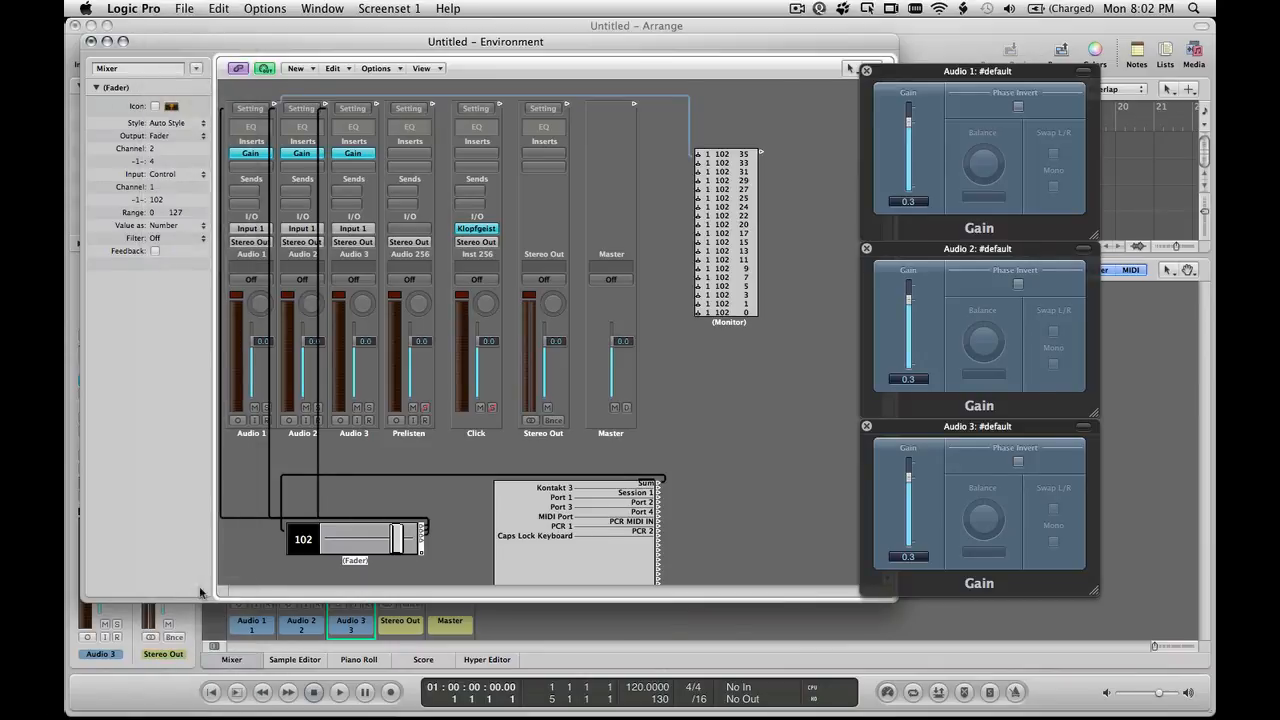